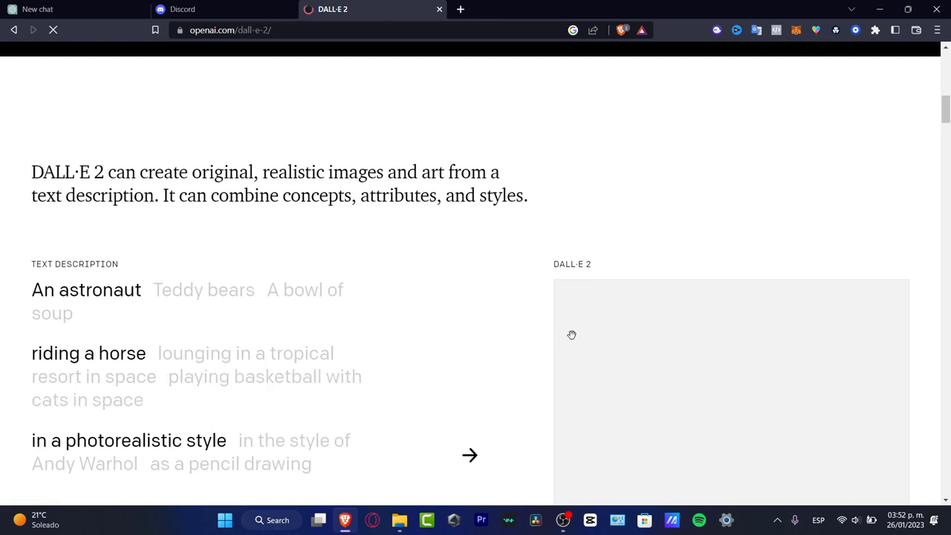
Set the sample description to an astronaut playing basketball with cats in space in a minimalist style
scroll(571, 335, down, 3)
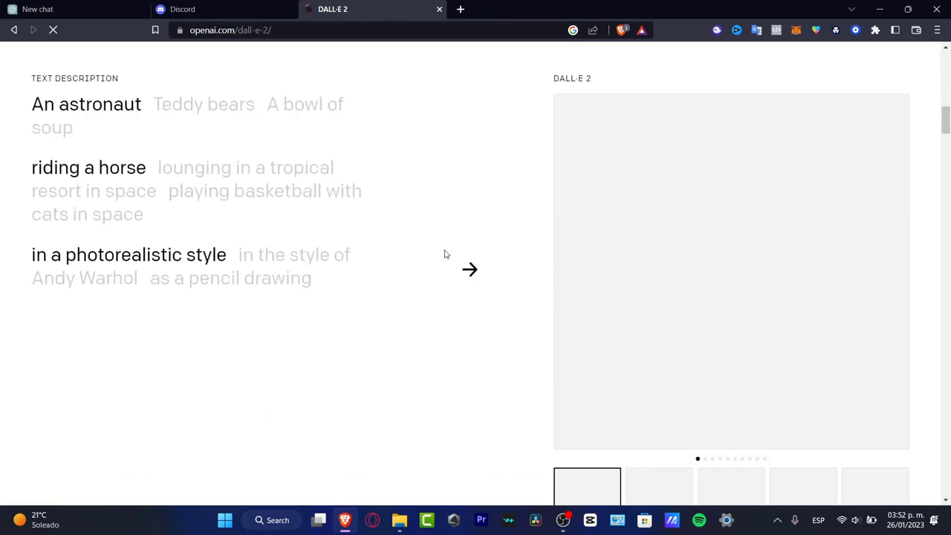
scroll(444, 254, up, 3)
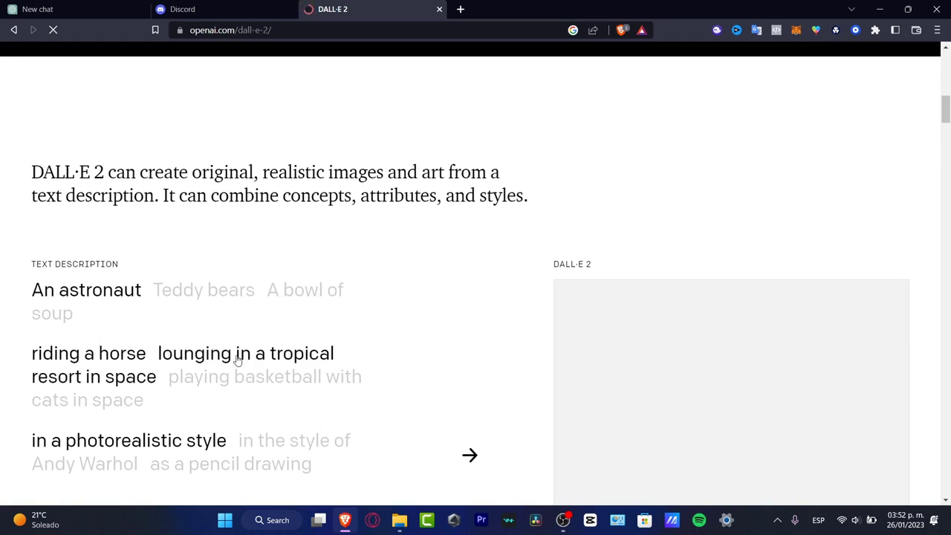
click(259, 387)
scroll(325, 337, down, 3)
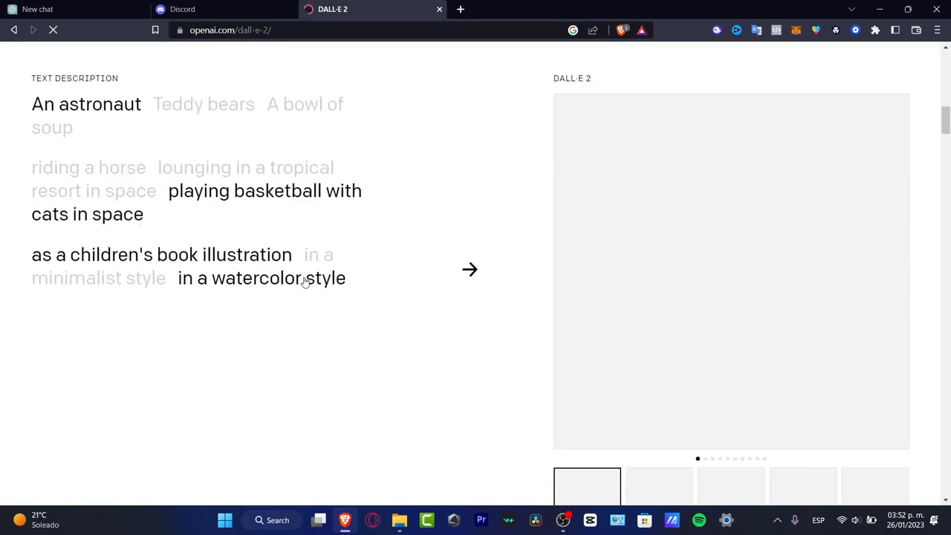
click(142, 280)
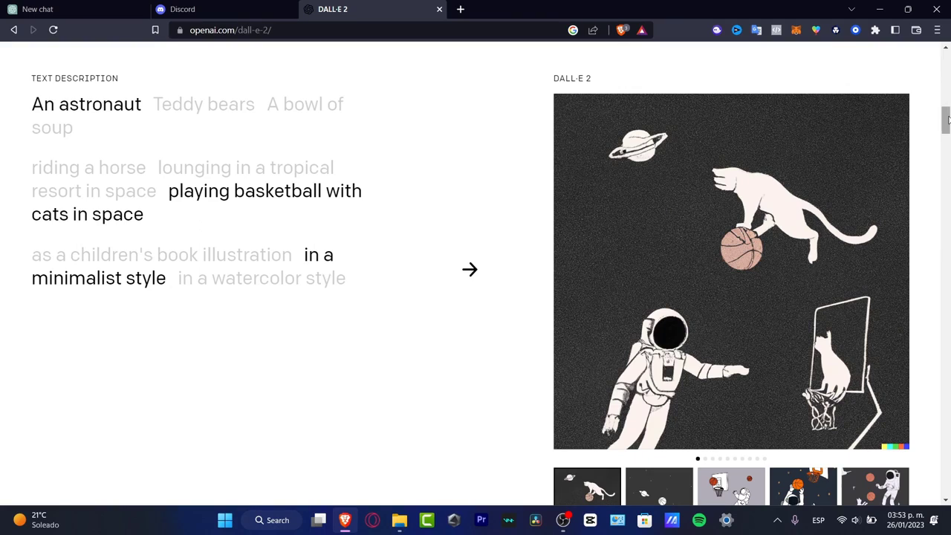
Browse the gallery of minimalist-style sample images through to the last one
scroll(947, 123, down, 1)
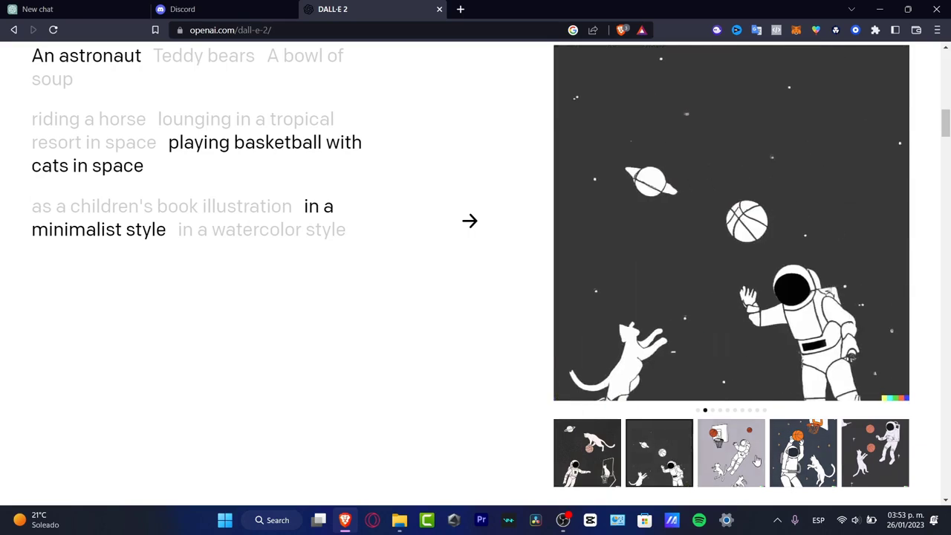
drag(806, 245, 716, 248)
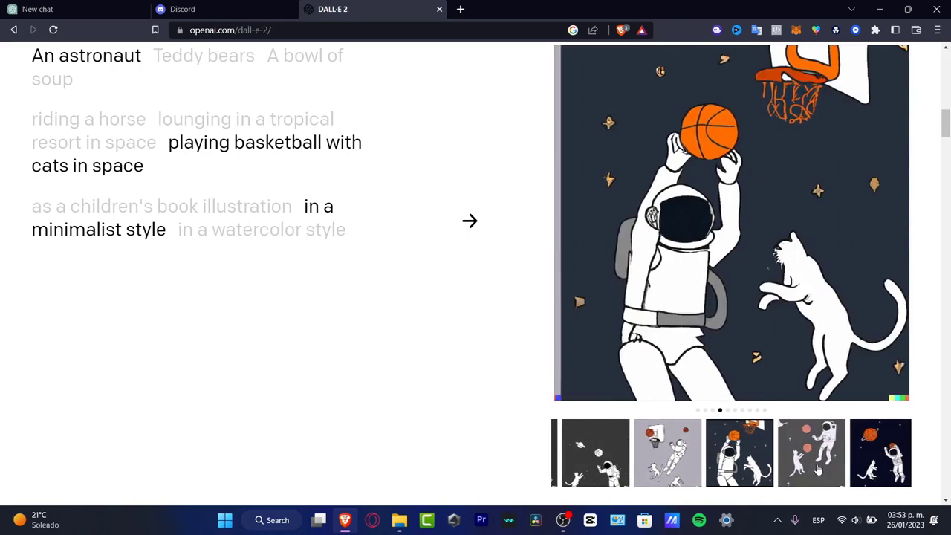
drag(806, 245, 719, 249)
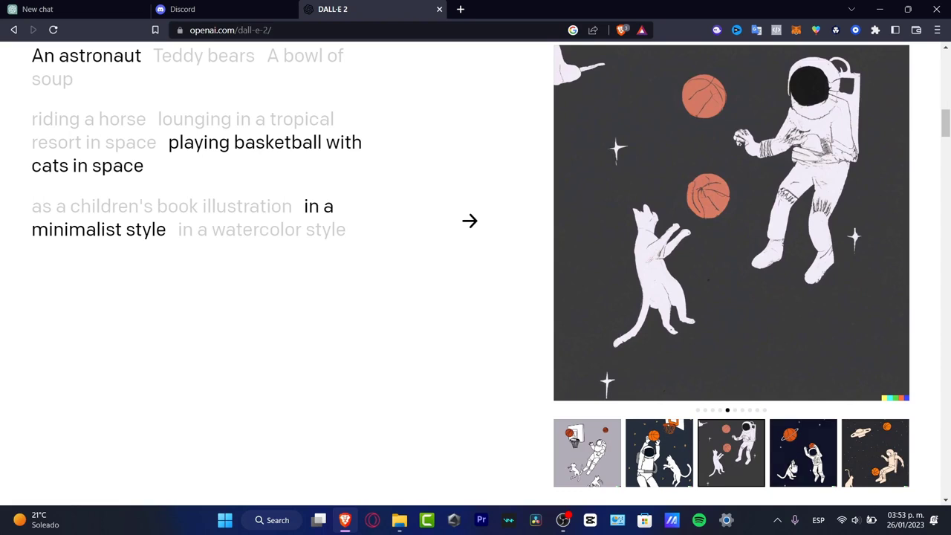
click(777, 465)
click(808, 468)
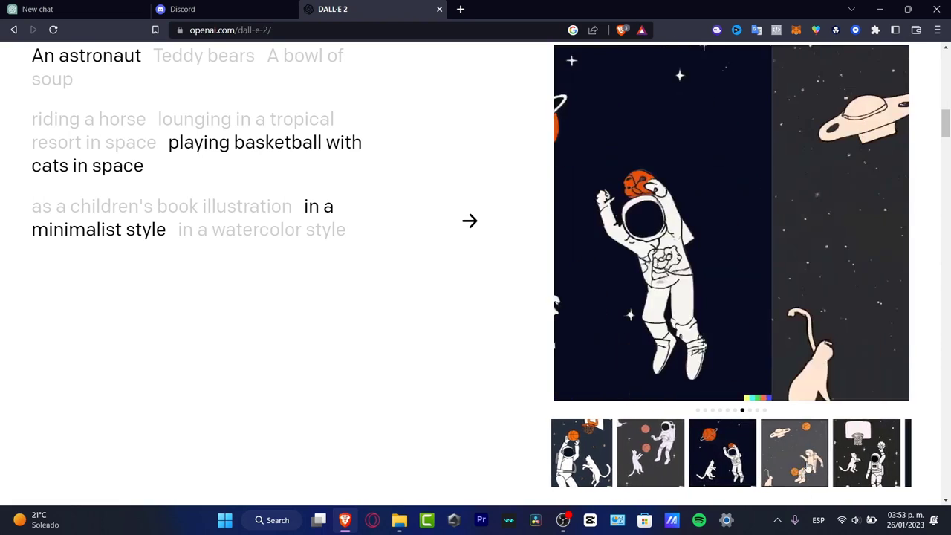
click(818, 461)
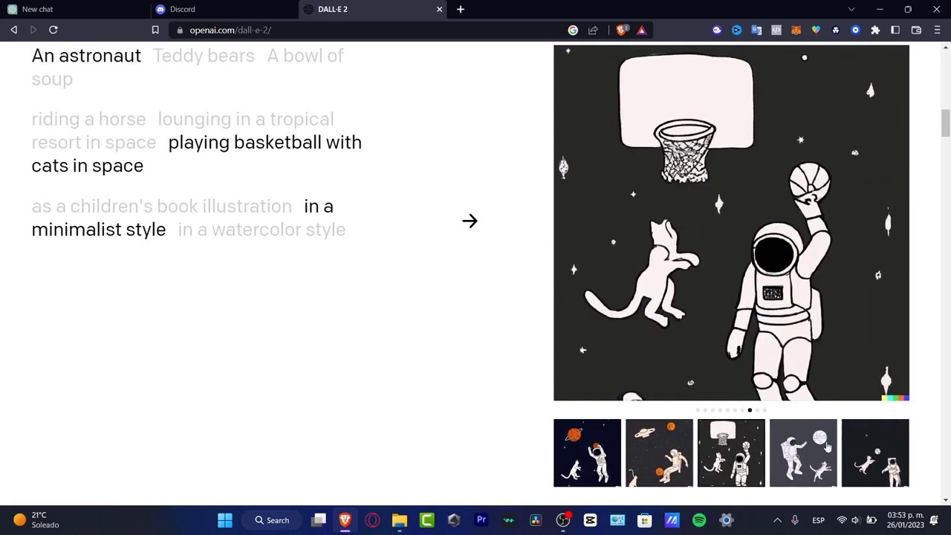
click(865, 456)
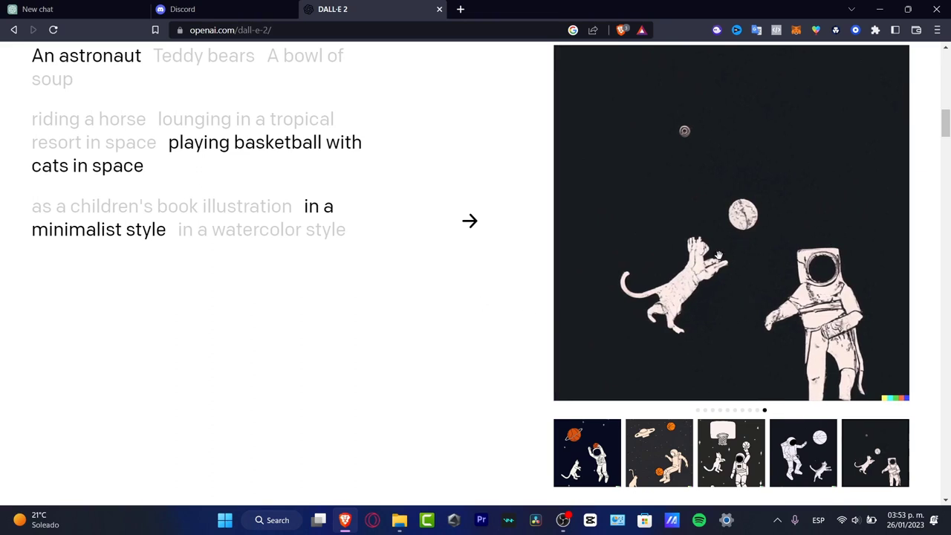
Switch the sample to a watercolor style and view its second and third images
click(246, 234)
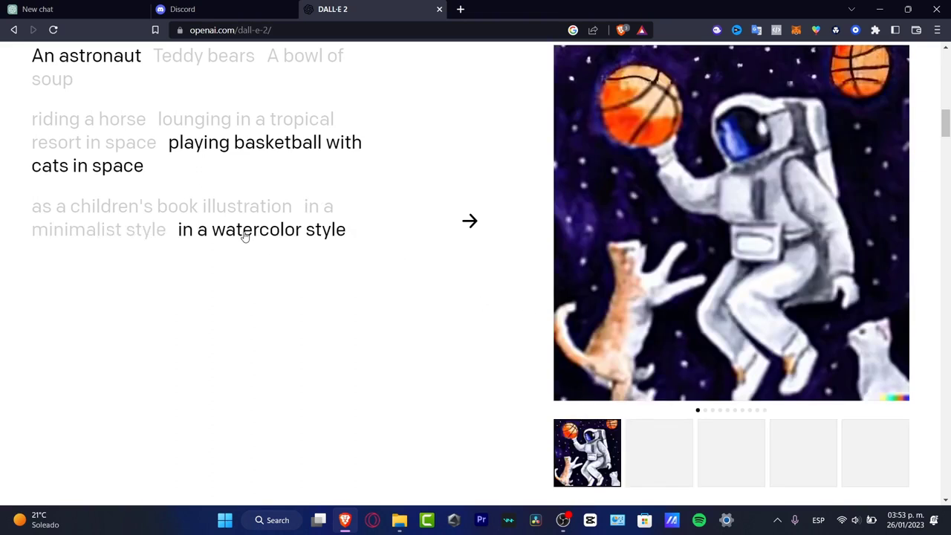
click(684, 437)
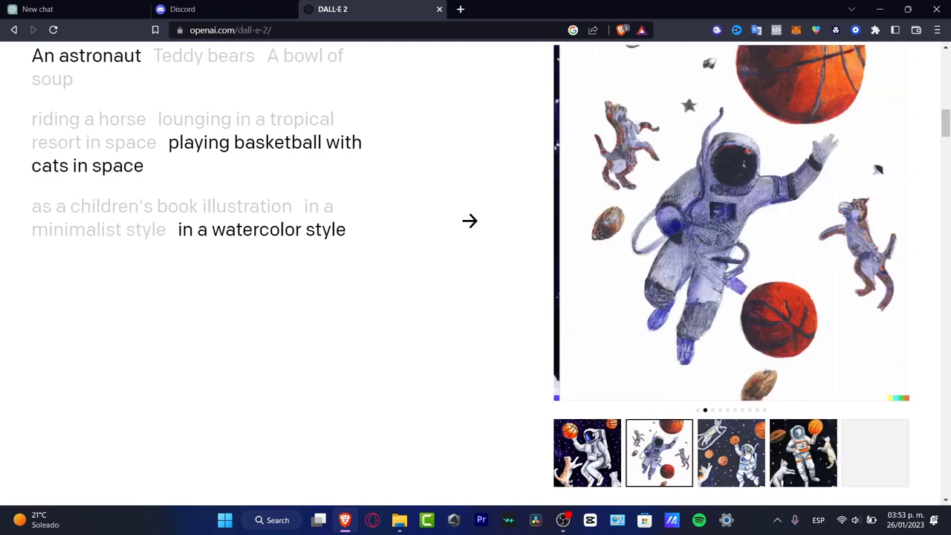
click(734, 449)
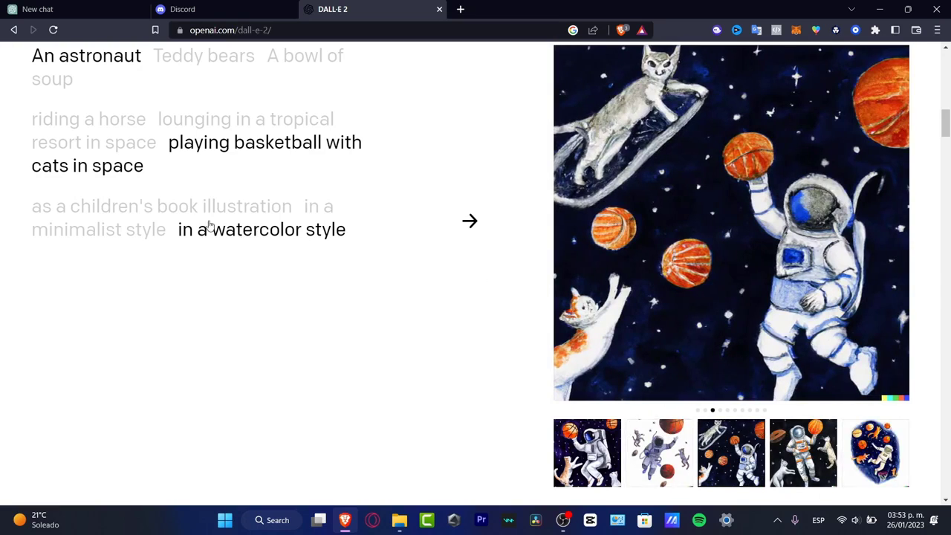
Switch the sample to a children's book illustration and view its third and fourth images
click(179, 208)
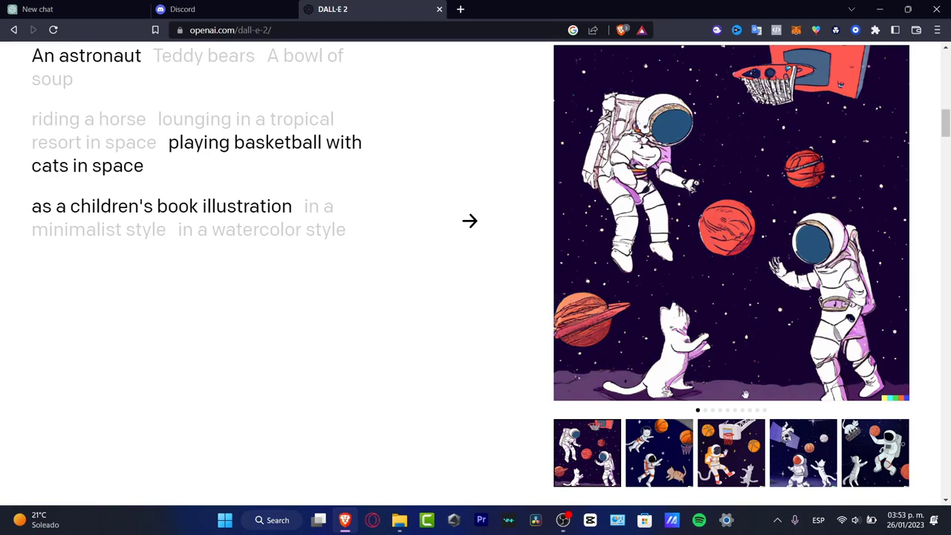
click(732, 443)
click(797, 441)
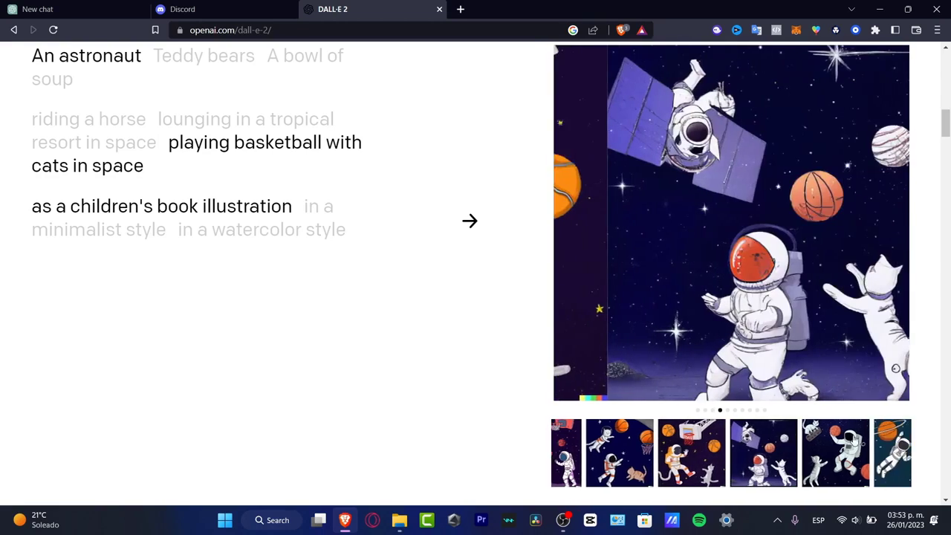
Log in to DALL·E with the Microsoft account option and close the old DALL·E 2 introduction page
scroll(934, 314, up, 15)
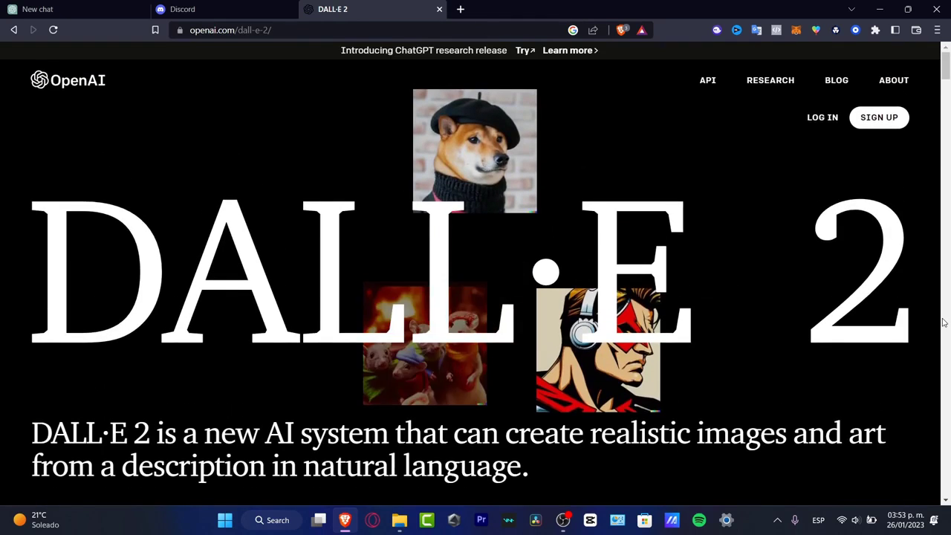
click(822, 118)
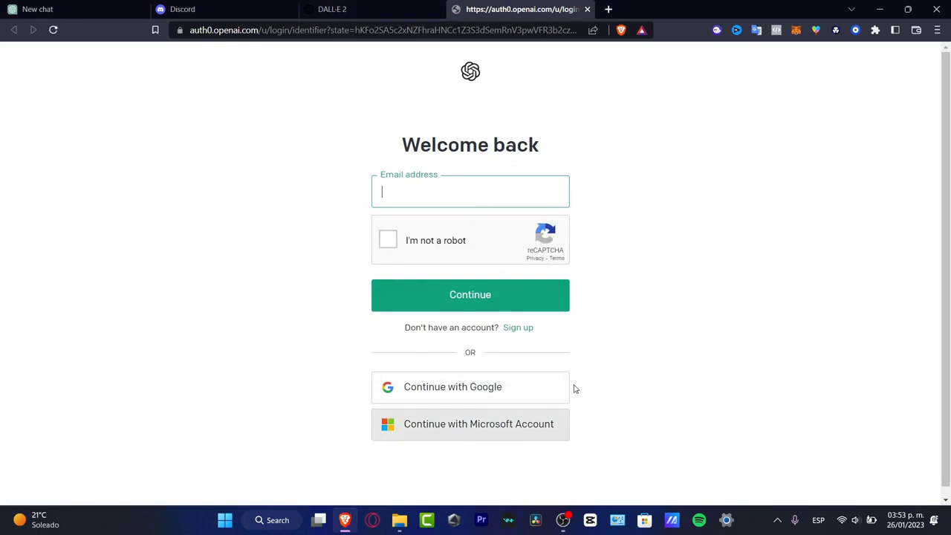
click(461, 423)
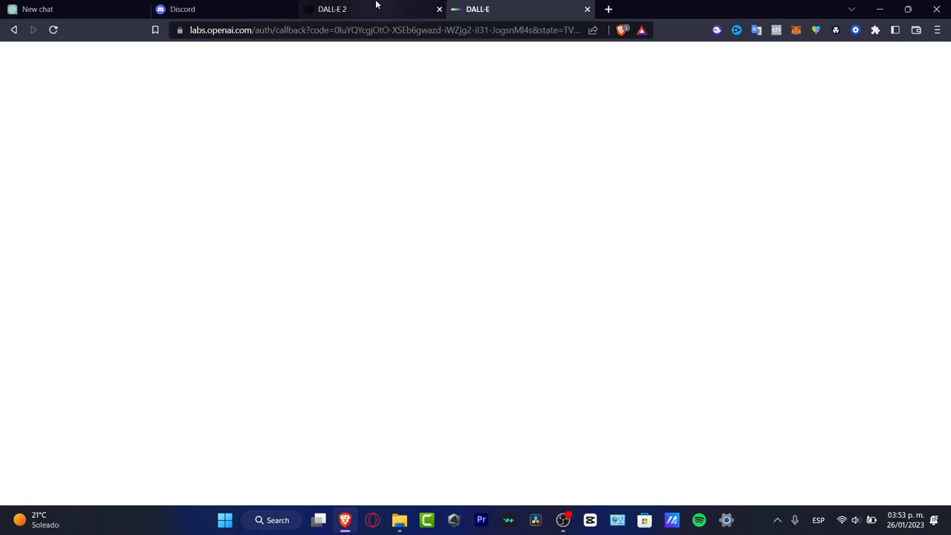
click(439, 10)
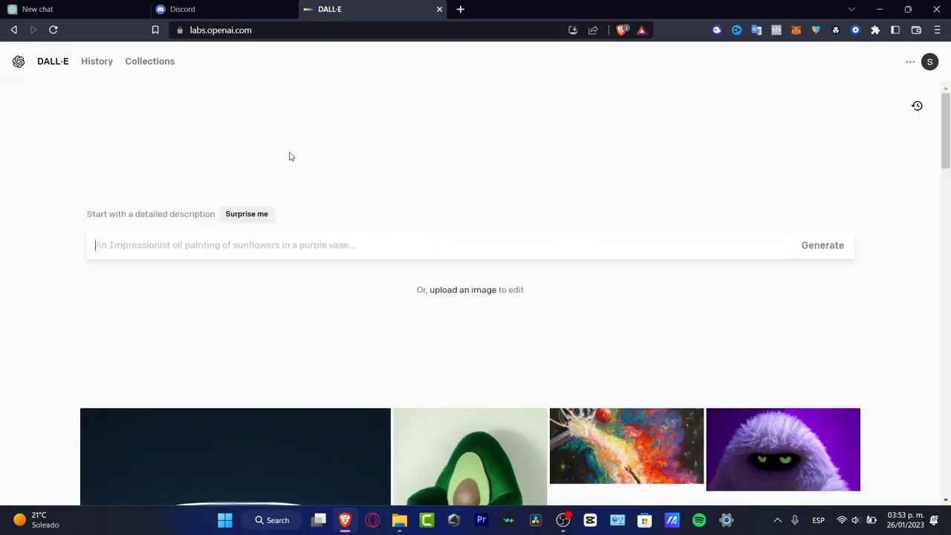
Review the account's credit balance and the price of a credit package, leaving the purchase dialog without buying
click(910, 62)
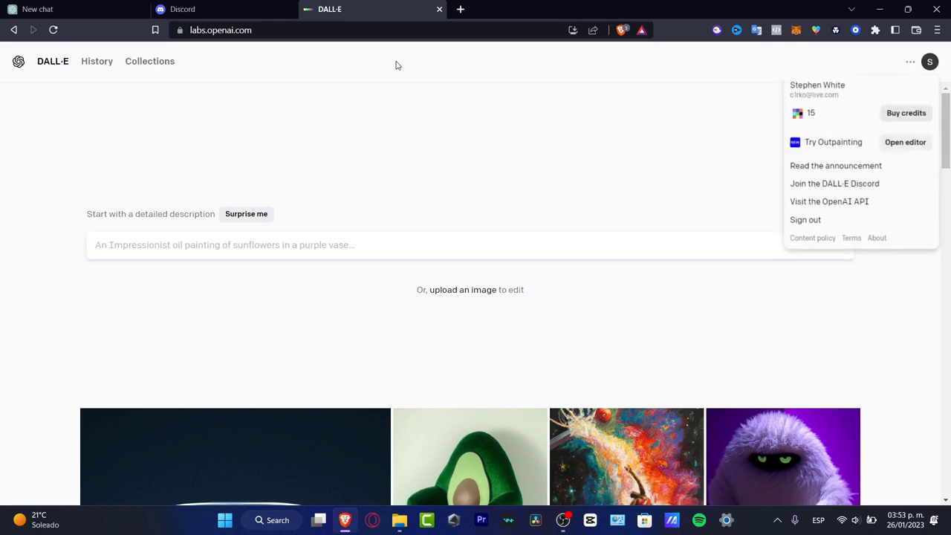
click(376, 105)
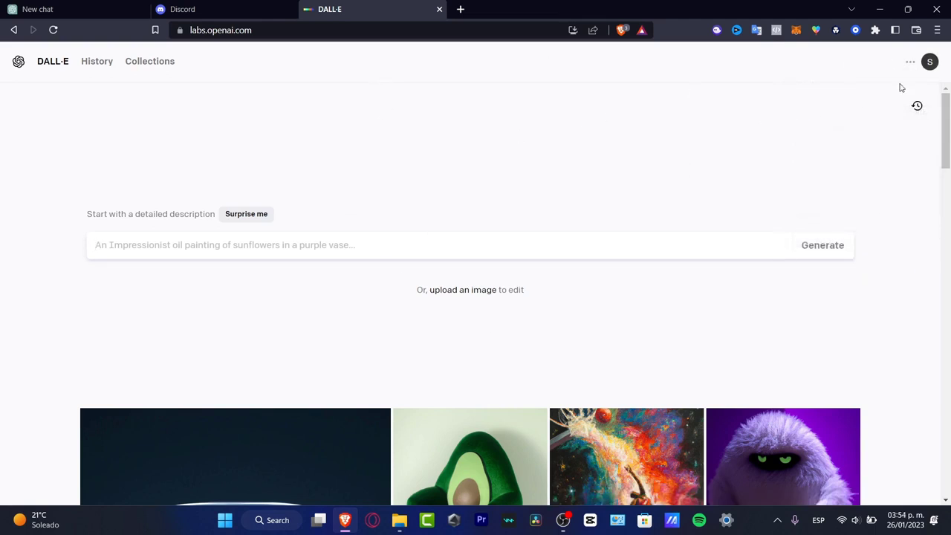
click(910, 63)
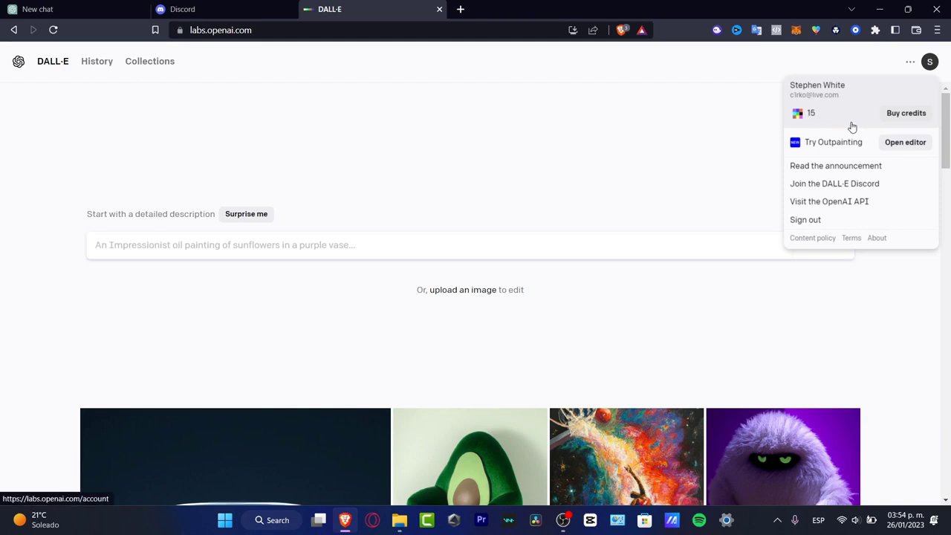
click(897, 115)
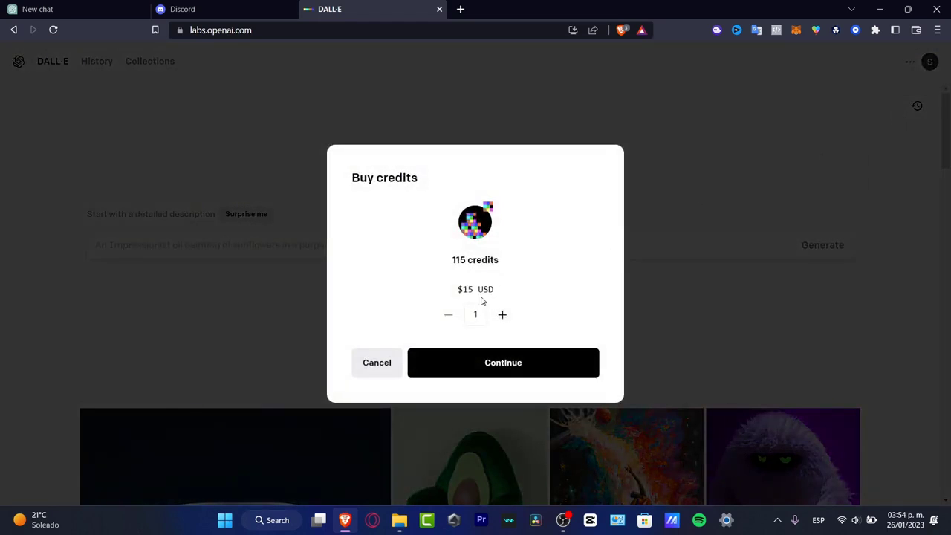
drag(455, 256, 505, 259)
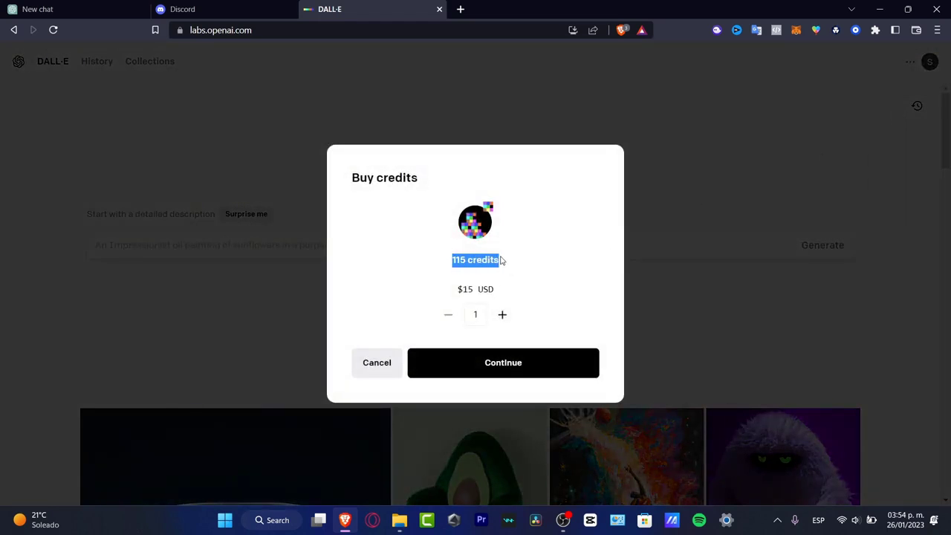
drag(500, 297, 456, 289)
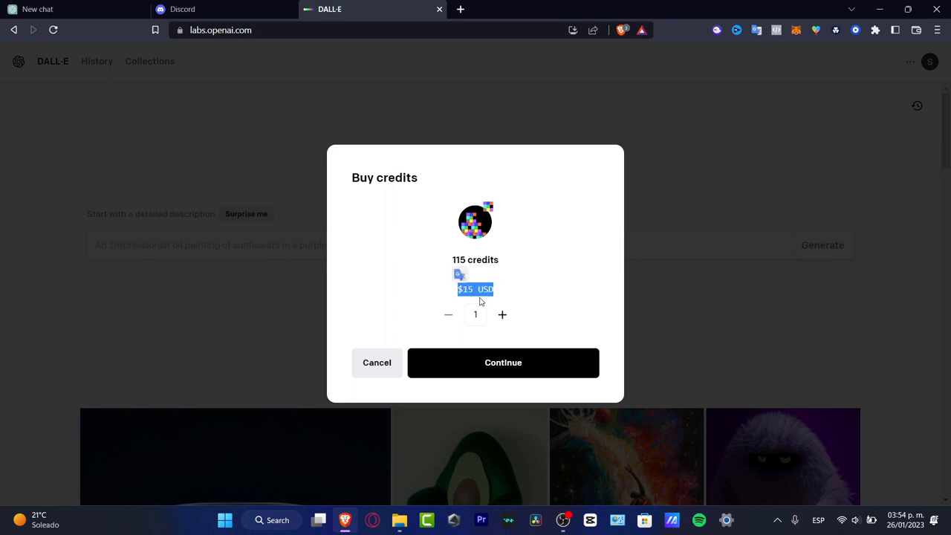
click(365, 366)
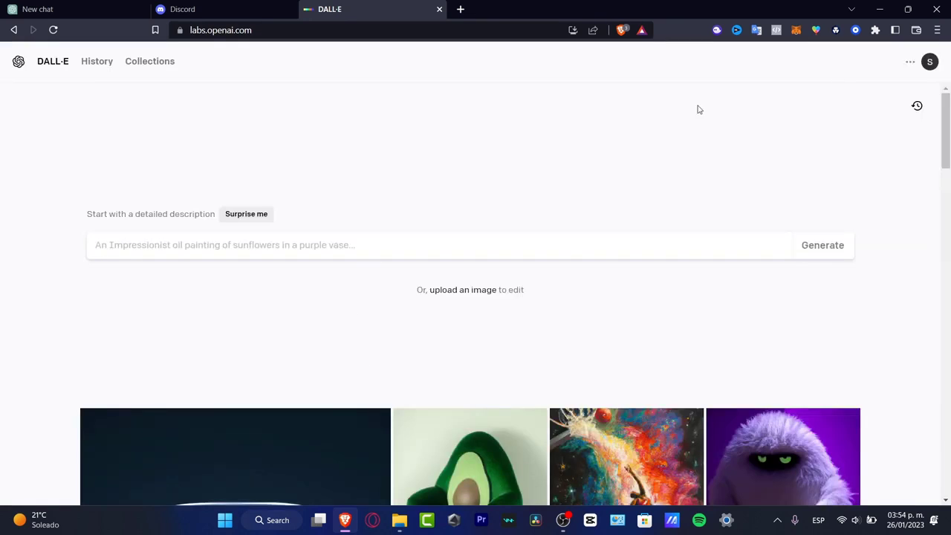
click(929, 61)
mouse_move(812, 111)
mouse_down()
mouse_move(803, 112)
mouse_move(820, 113)
mouse_up()
Cycle through random surprise descriptions until the prompt reads "3D render of a small pink balloon dog in a light pink room"
click(133, 245)
click(256, 223)
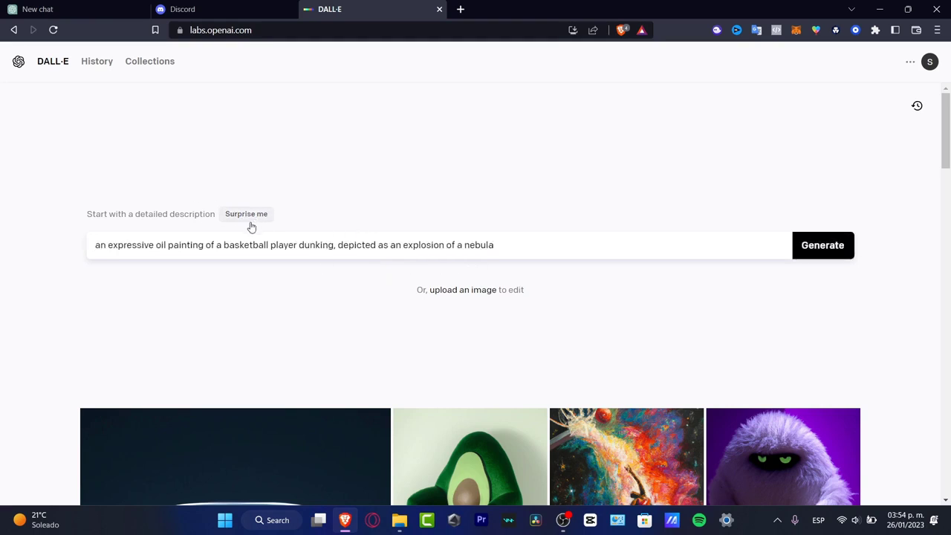
drag(104, 244, 502, 244)
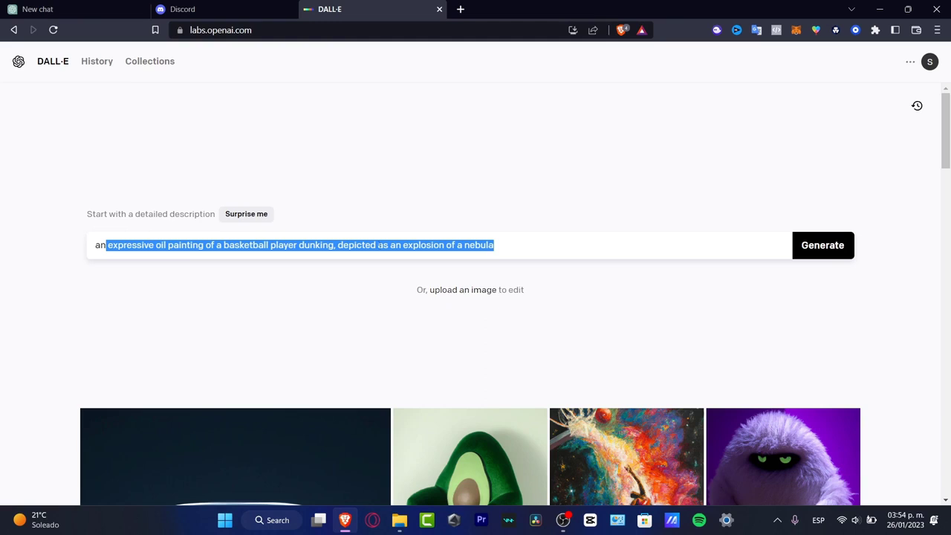
click(250, 216)
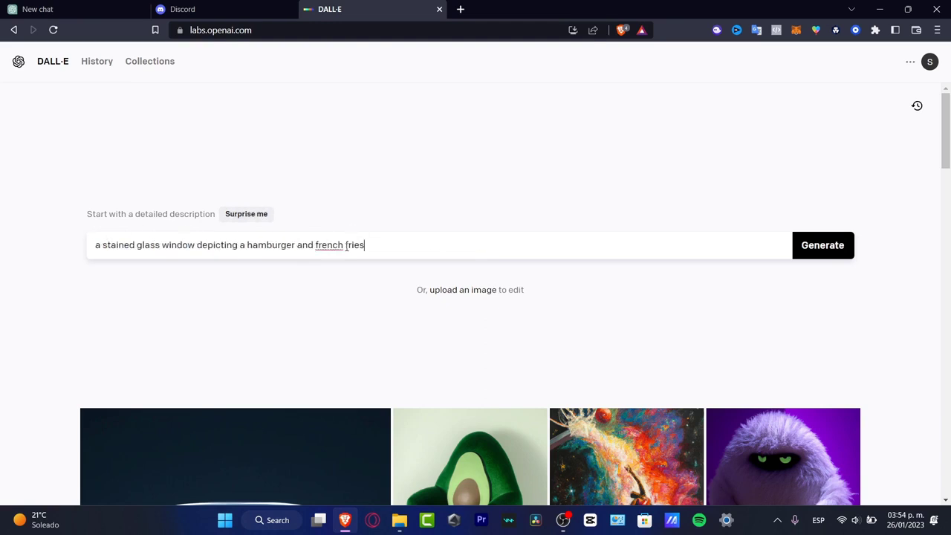
click(241, 217)
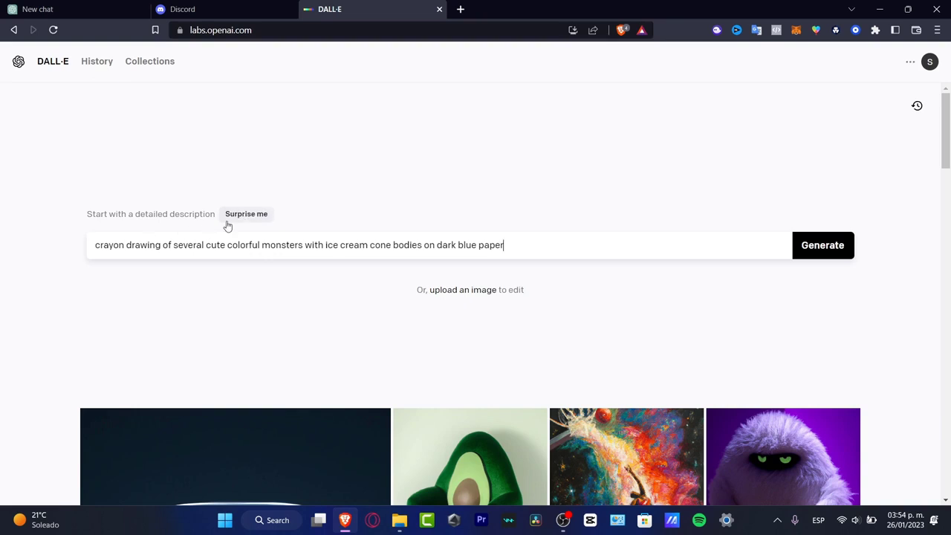
click(227, 219)
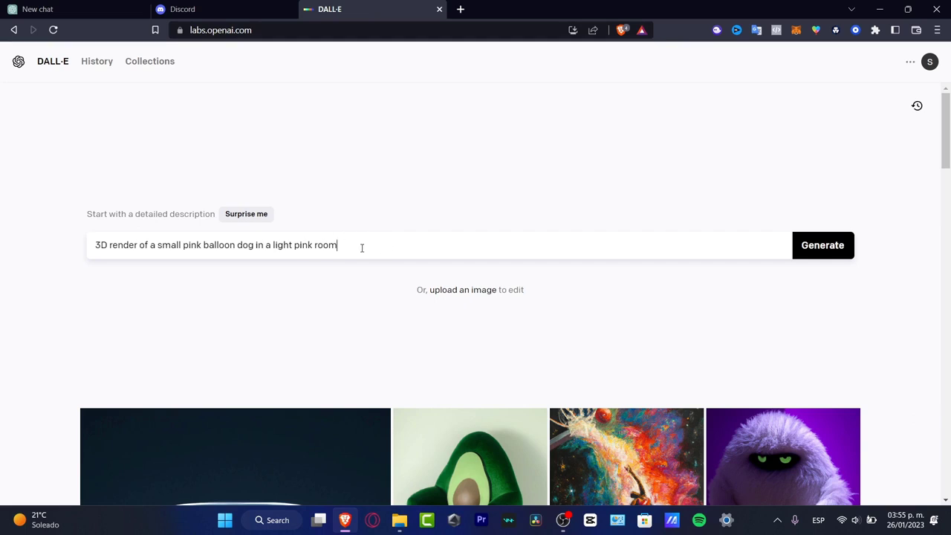
Generate images from the pink balloon dog description and look through the recent generations
drag(362, 247, 99, 236)
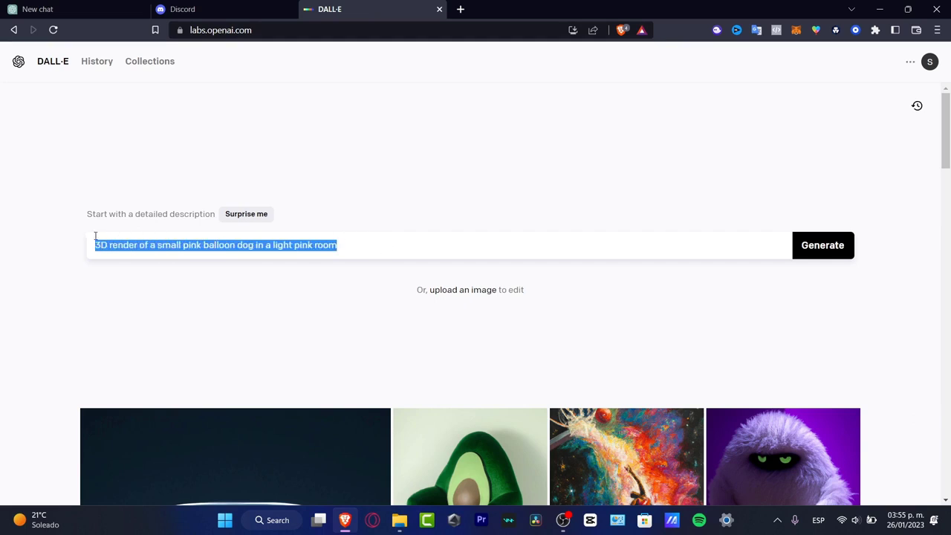
click(821, 245)
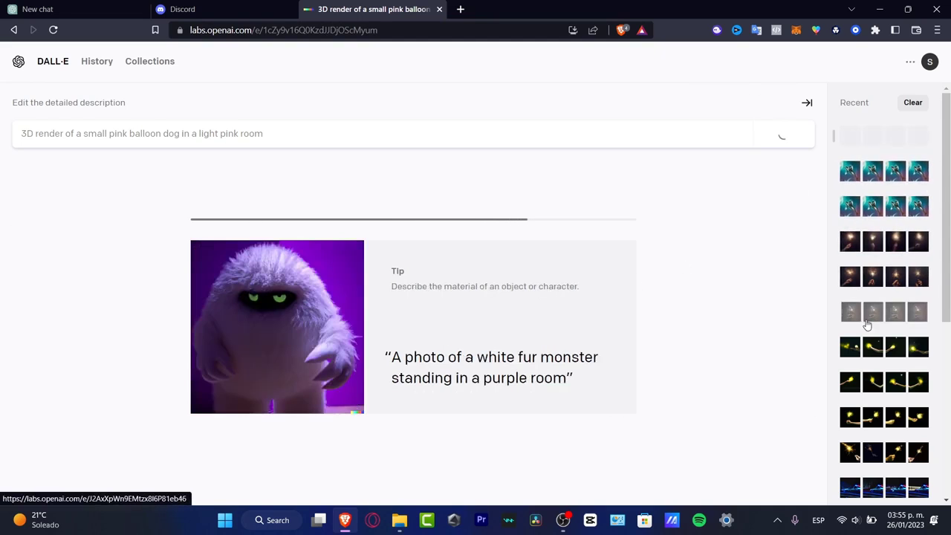
scroll(876, 298, down, 5)
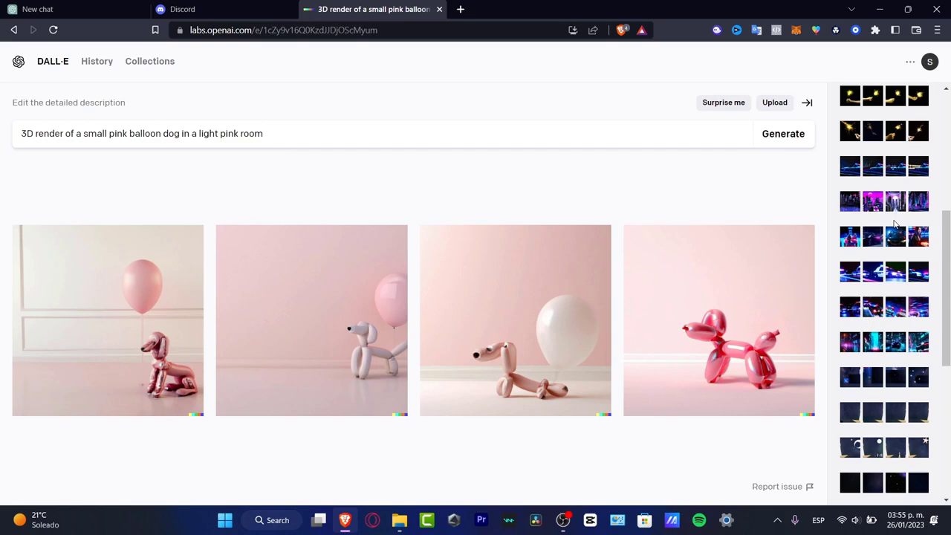
scroll(894, 225, down, 10)
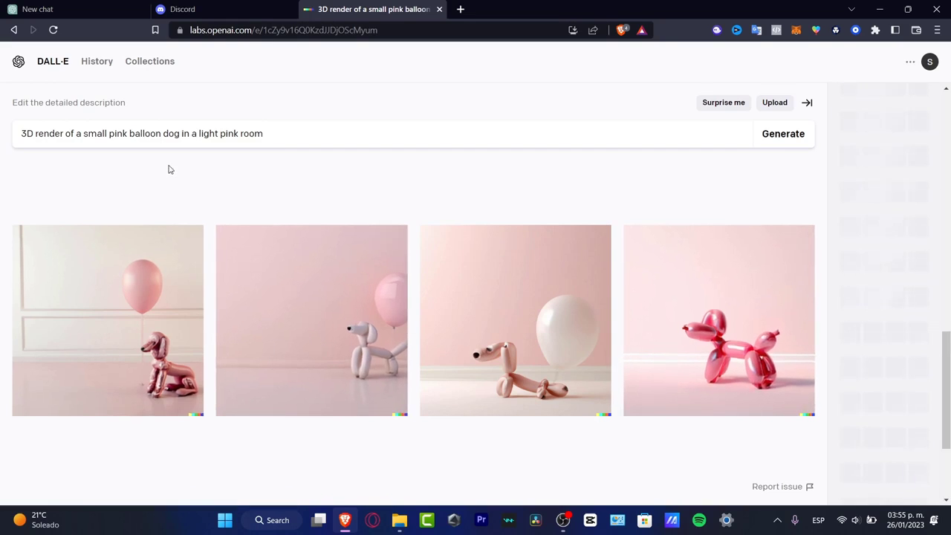
View the generated balloon dog images at full size one by one, from the first to the fourth
click(148, 297)
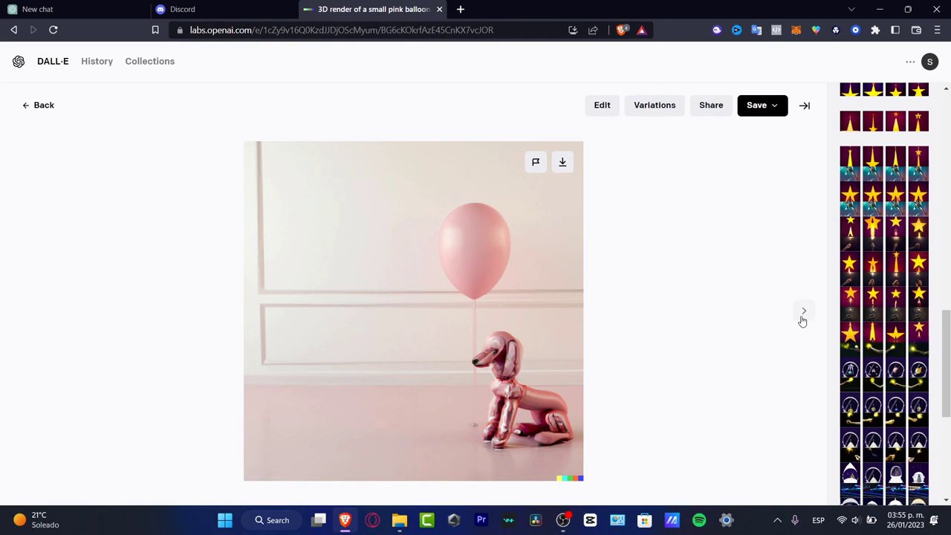
click(803, 312)
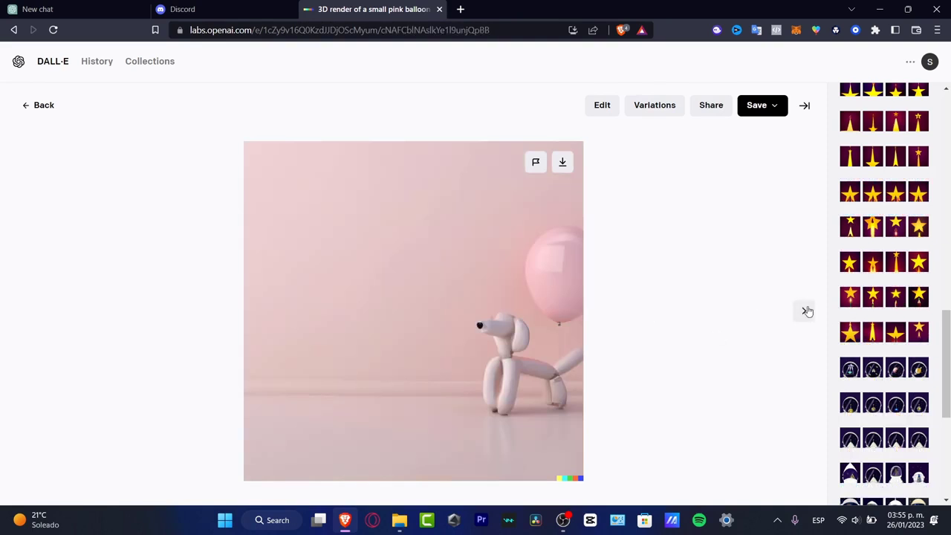
click(804, 311)
click(800, 311)
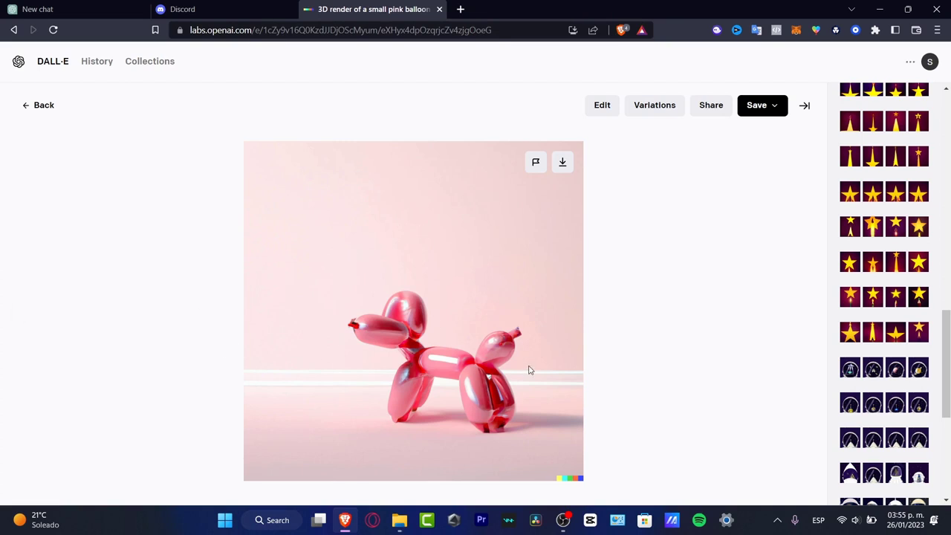
Erase the floor area in front of the pink balloon dog and generate edits from "3D render of a small balloon mouse in a light pink room"
click(606, 119)
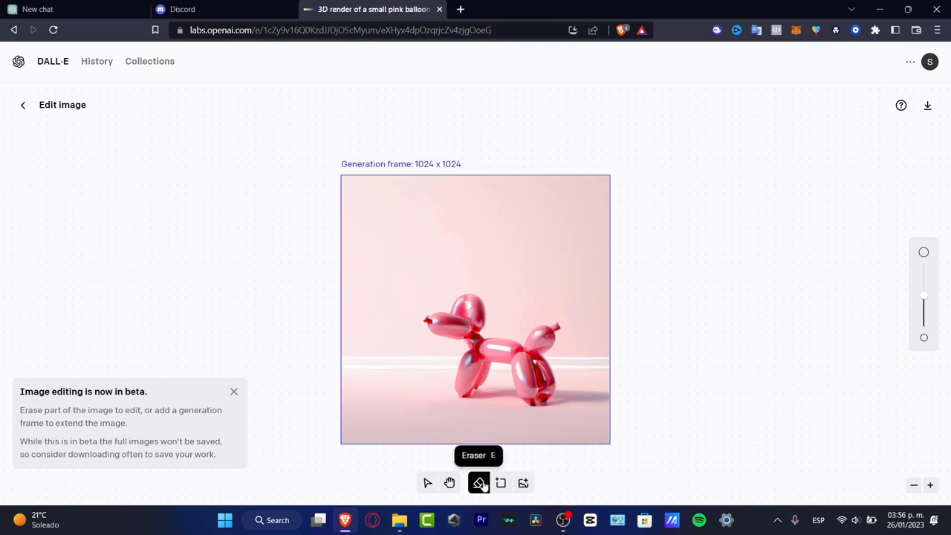
mouse_move(378, 393)
mouse_down()
mouse_move(430, 376)
mouse_move(389, 368)
mouse_move(387, 388)
mouse_move(416, 367)
mouse_move(405, 358)
mouse_move(385, 365)
mouse_move(375, 381)
mouse_move(385, 393)
mouse_move(405, 374)
mouse_up()
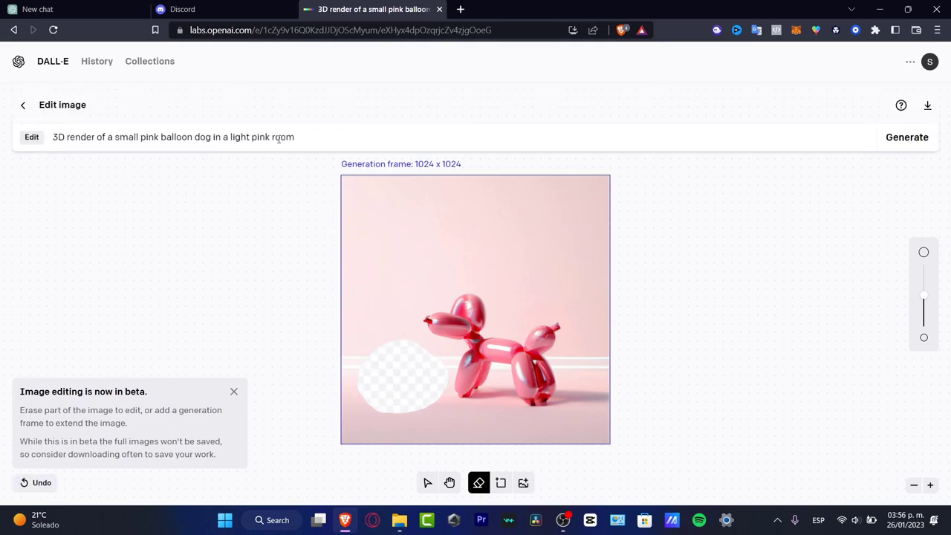
drag(119, 137, 104, 136)
double_click(151, 136)
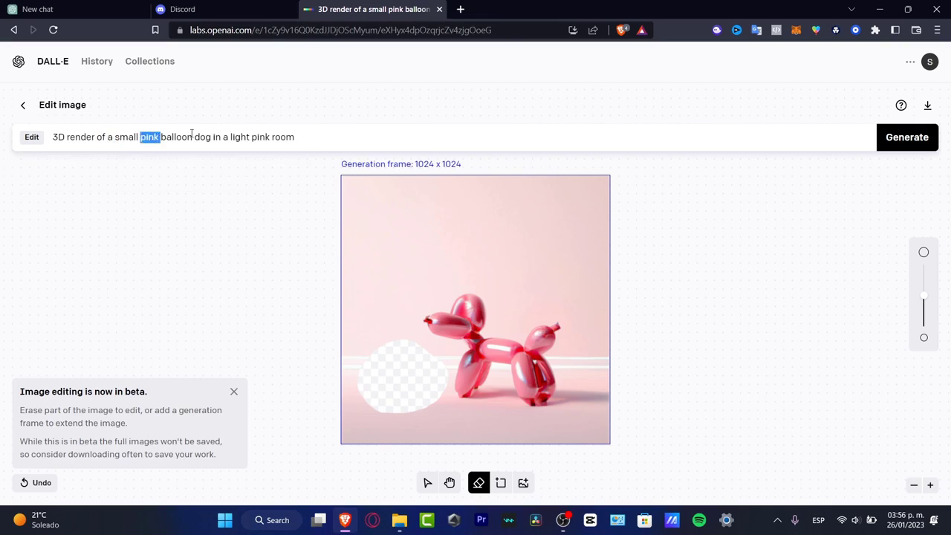
text(mouse)
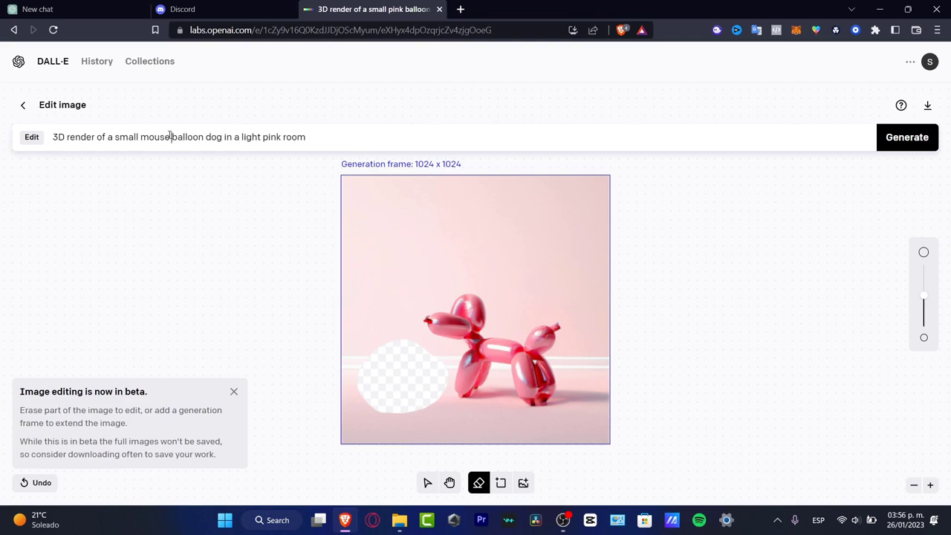
double_click(156, 136)
key(BackSpace)
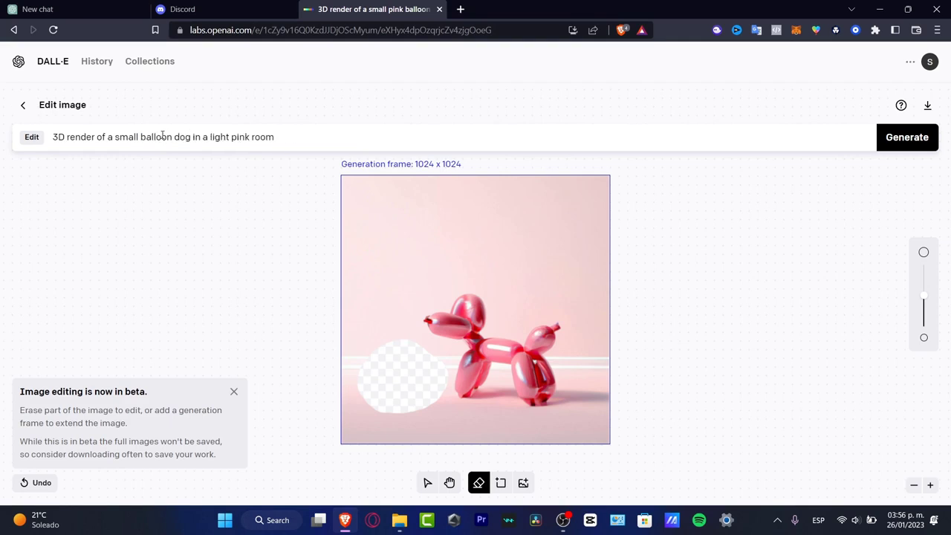
double_click(186, 139)
text(mouse)
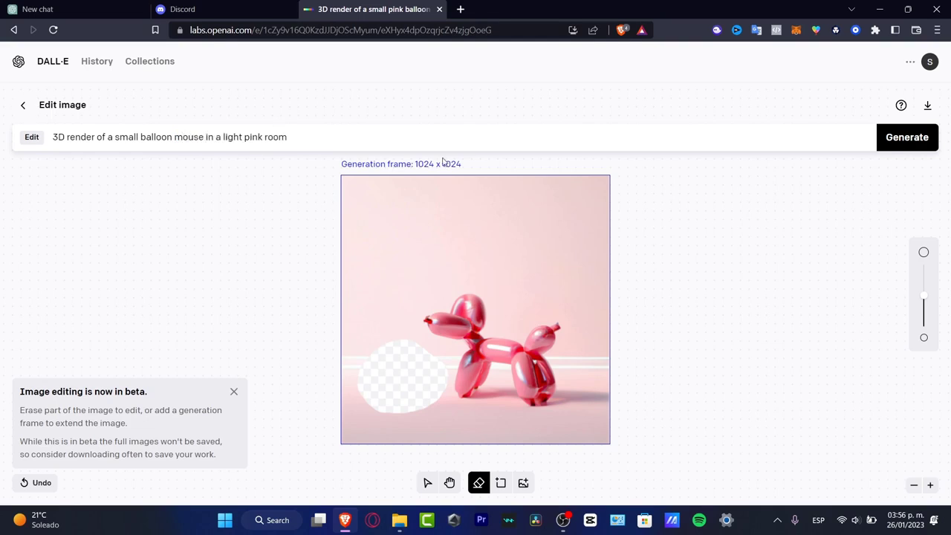
click(891, 139)
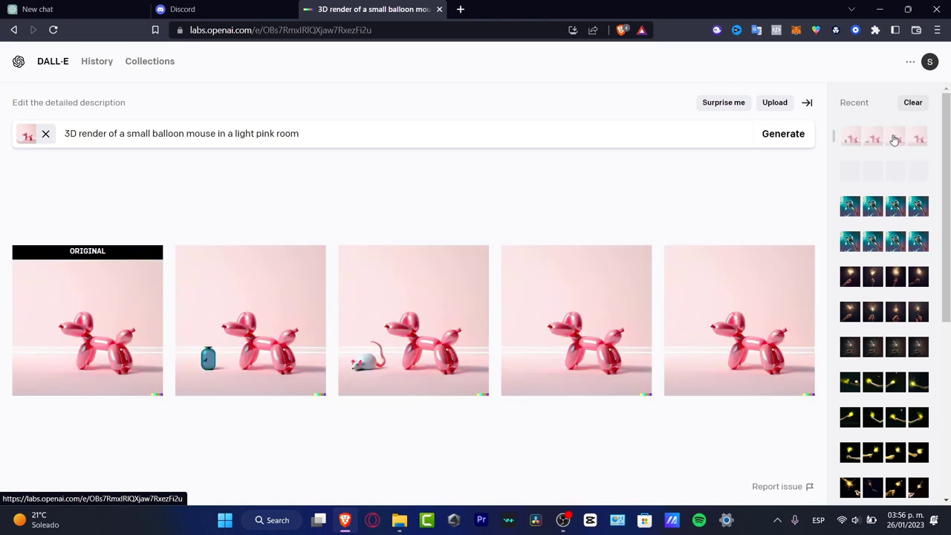
Compare the original with the edited versions at full size and return to the one with the white mouse
click(141, 325)
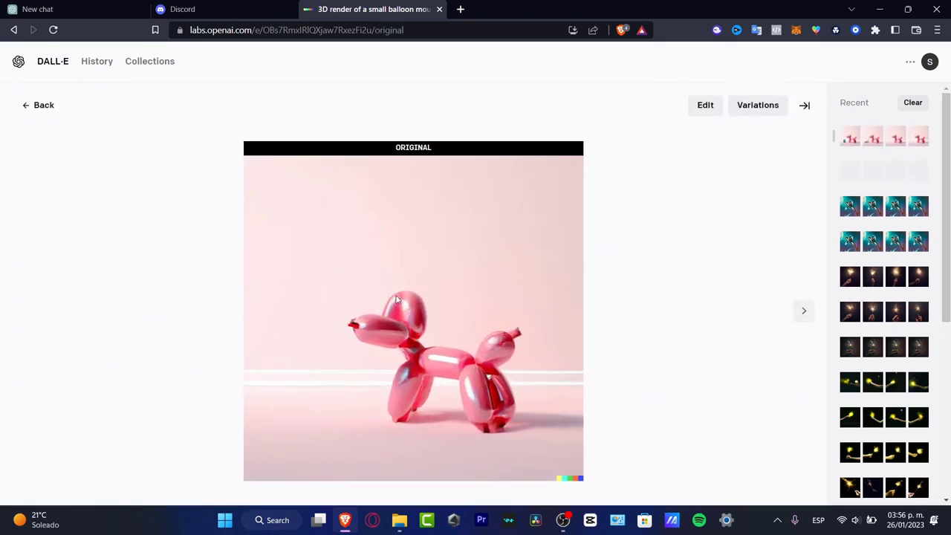
click(806, 314)
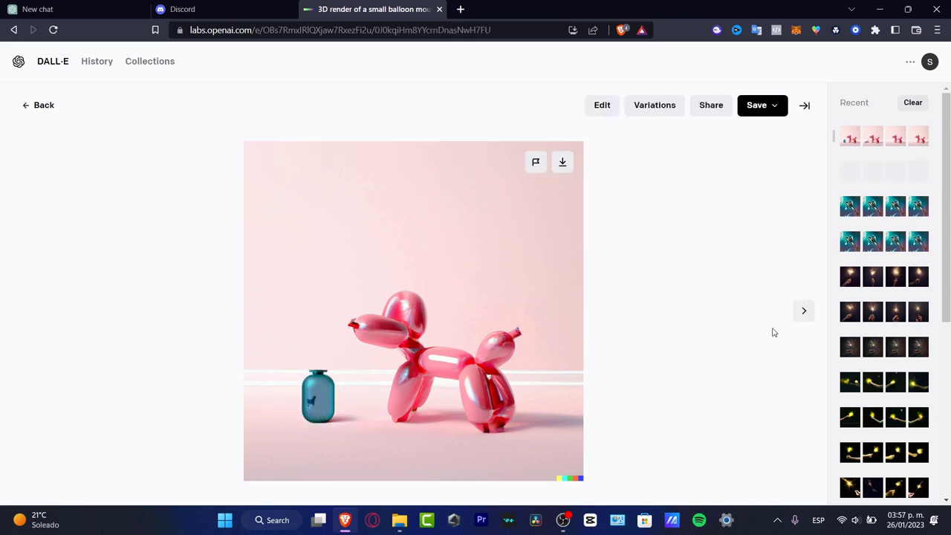
click(802, 318)
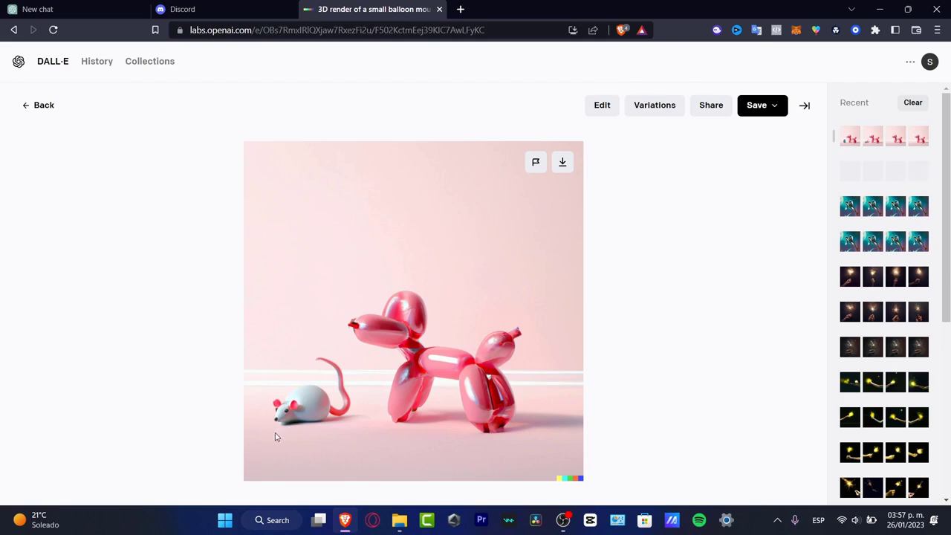
click(806, 313)
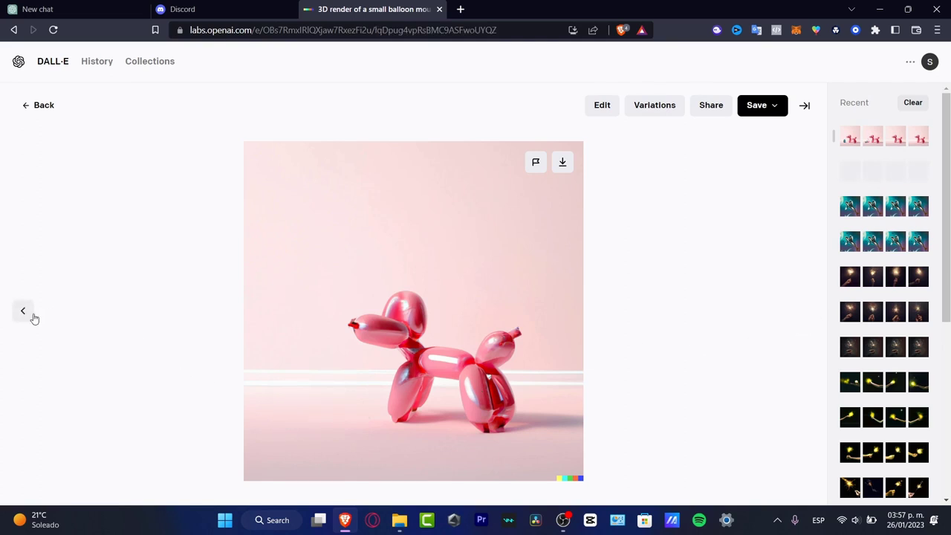
click(26, 317)
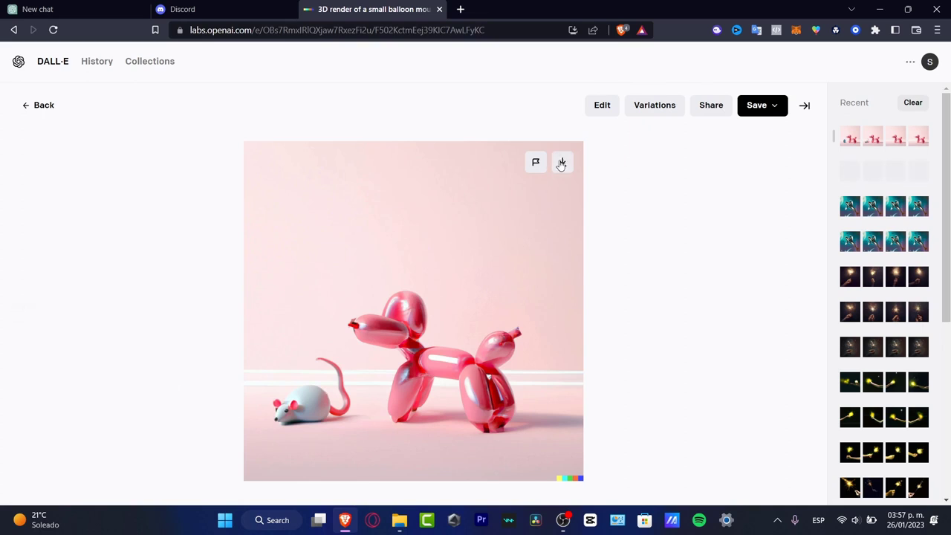
Edit the version with the white mouse and erase the whole mouse, including its tail
click(602, 106)
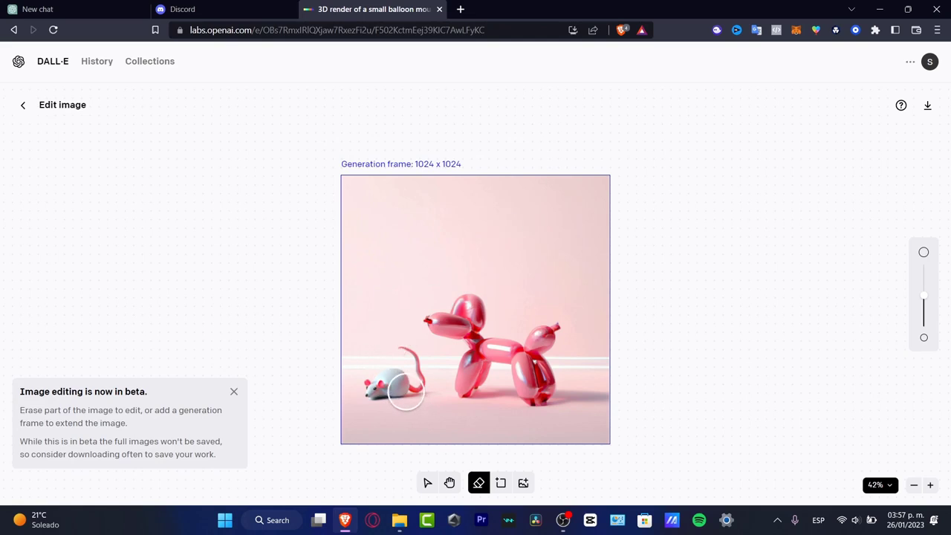
click(368, 387)
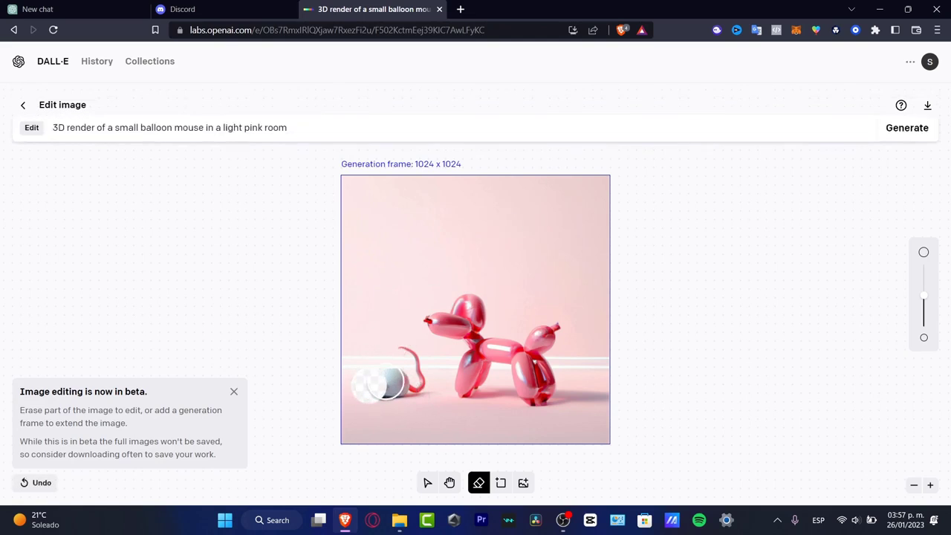
mouse_move(385, 383)
mouse_down()
mouse_move(415, 380)
mouse_move(395, 355)
mouse_move(381, 368)
mouse_up()
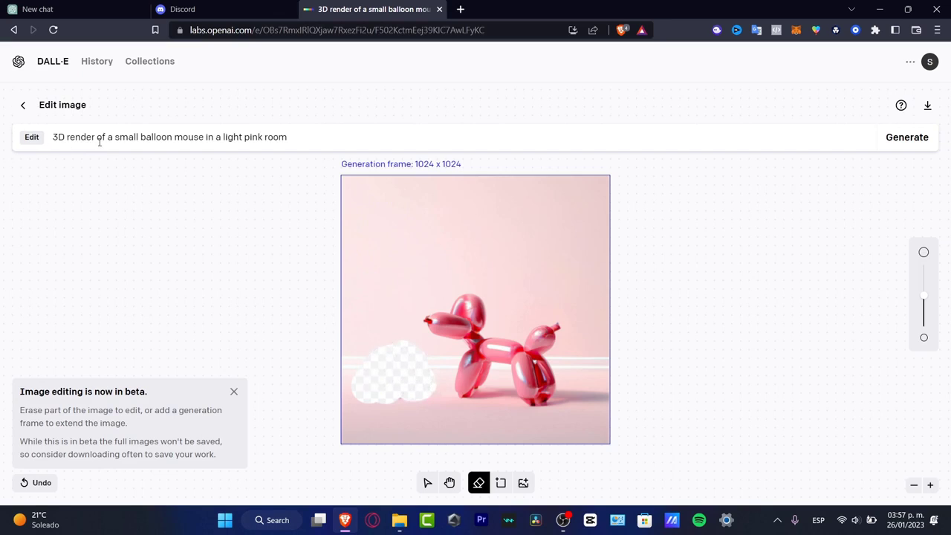
Change the edit prompt to "3D render of a small mouse made with a gray balloon a light pink room" and generate the edits
double_click(160, 135)
key(BackSpace)
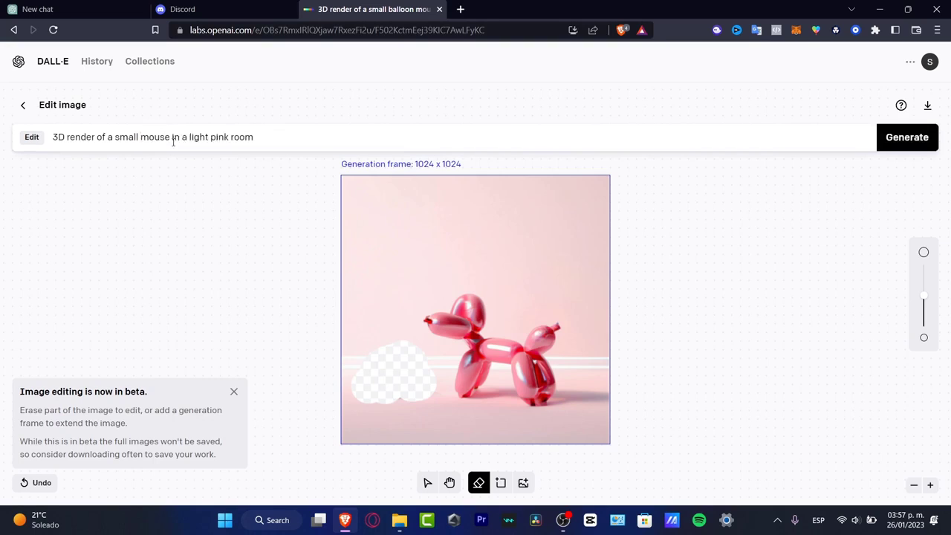
text(made with ba)
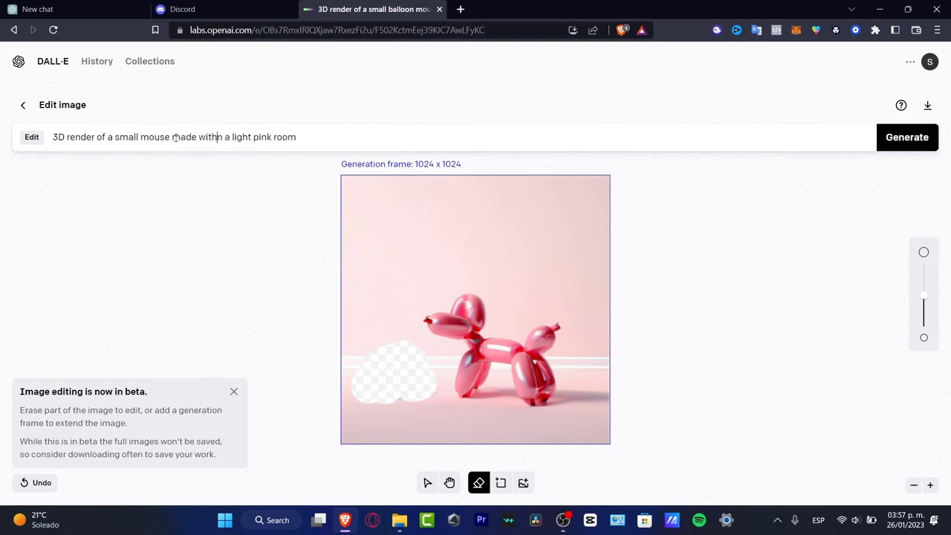
key(BackSpace)
key(BackSpace)
text(a gre)
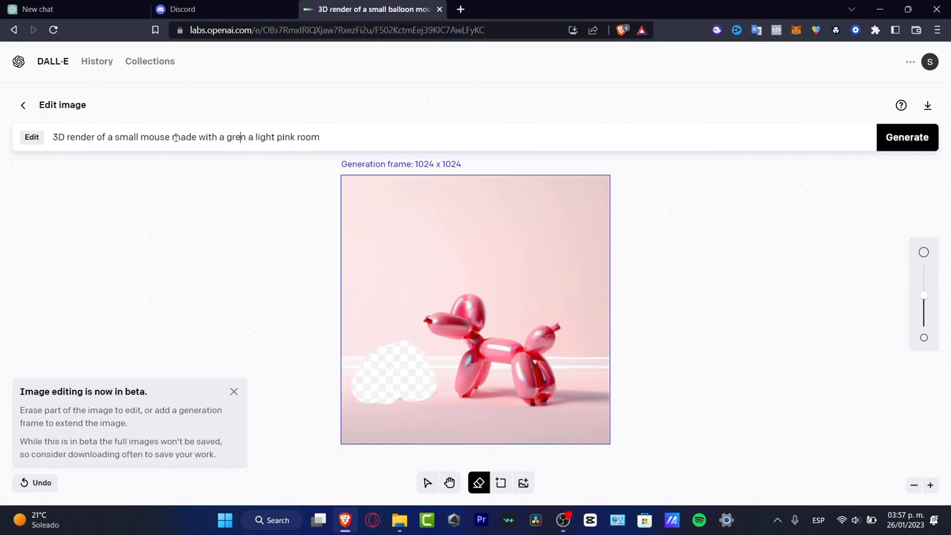
text(y)
key(BackSpace)
key(BackSpace)
key(BackSpace)
text(ay ballon)
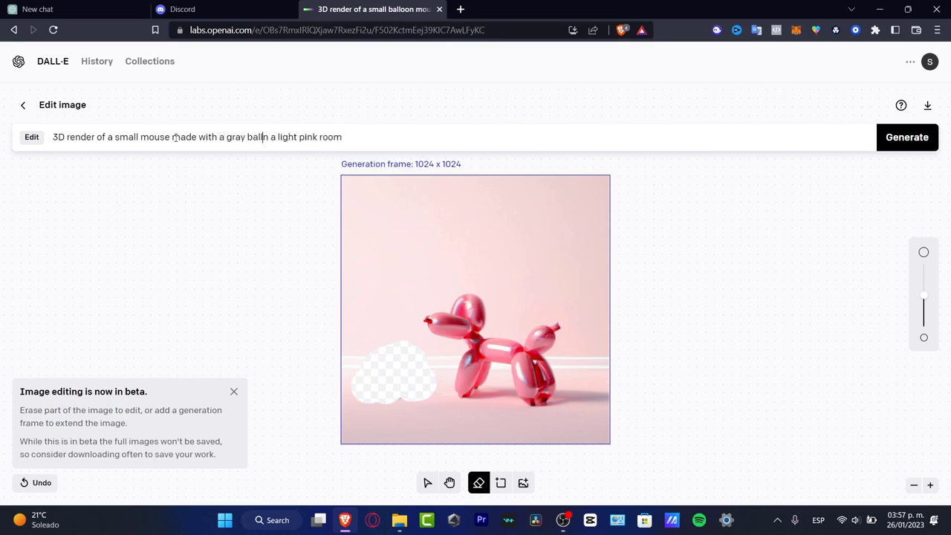
key(BackSpace)
text(oo)
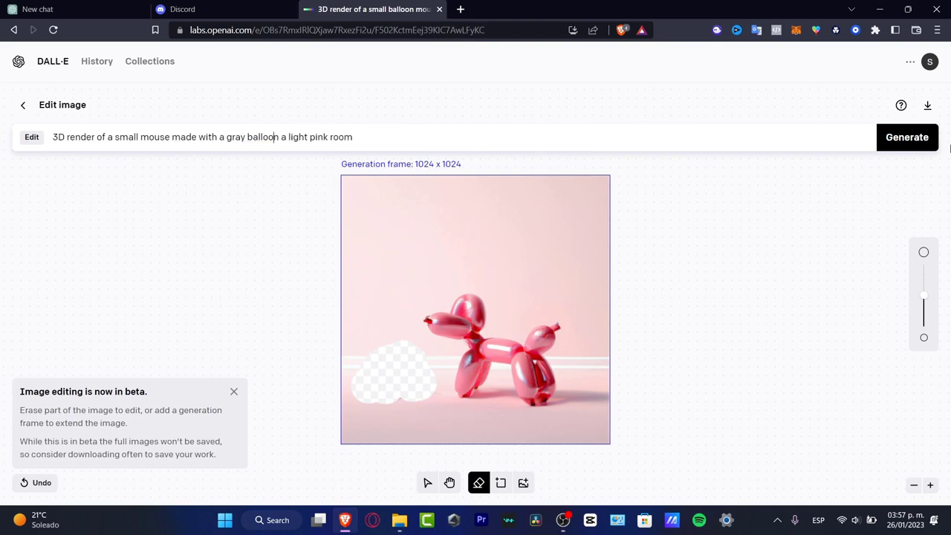
click(915, 147)
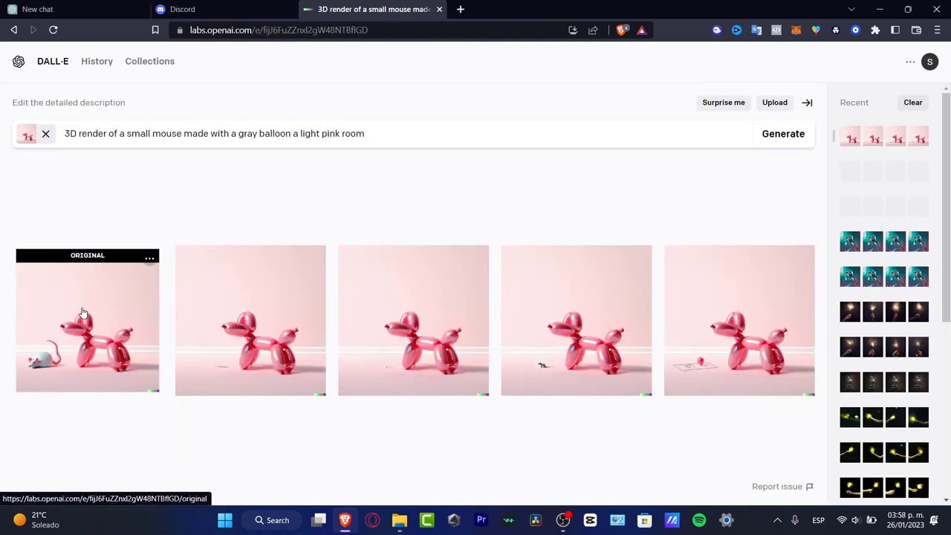
Look through the original and the gray balloon mouse edits at full size, up to the last one
click(83, 313)
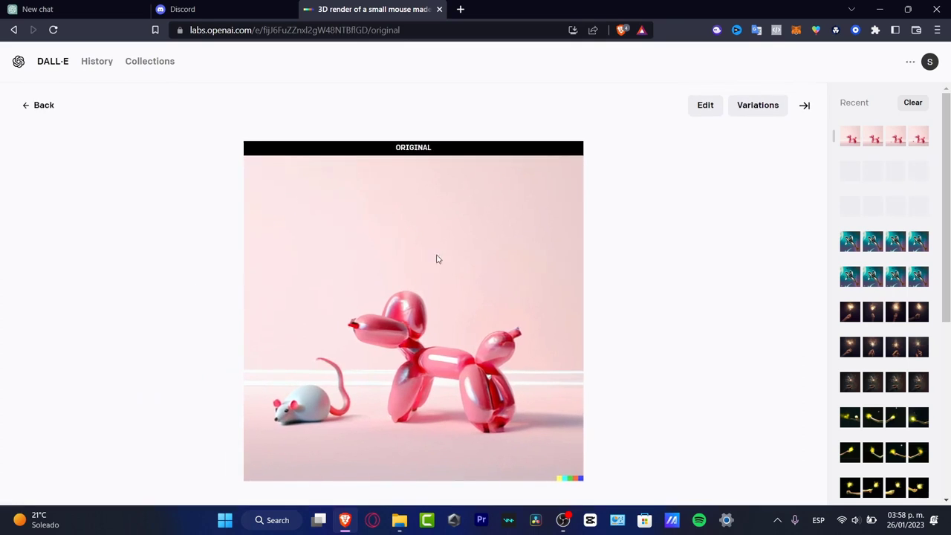
click(805, 313)
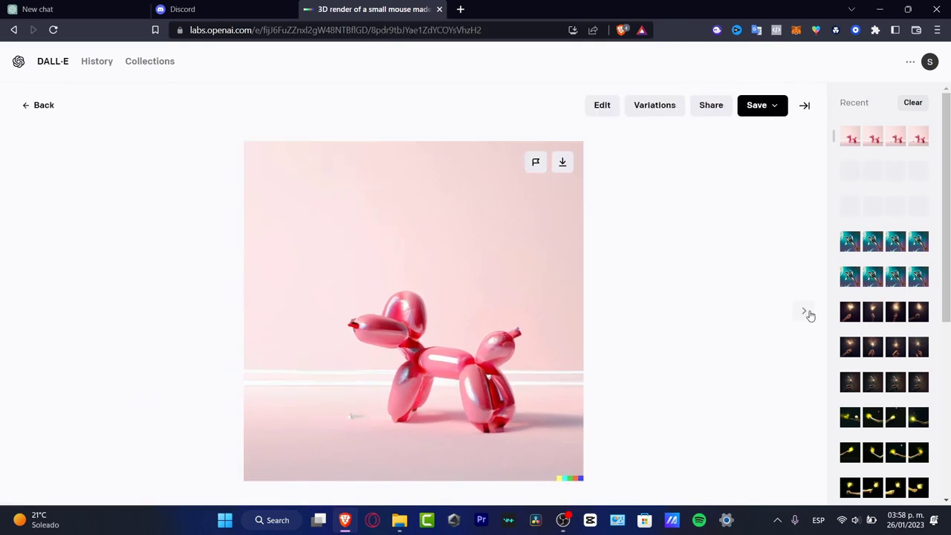
click(807, 314)
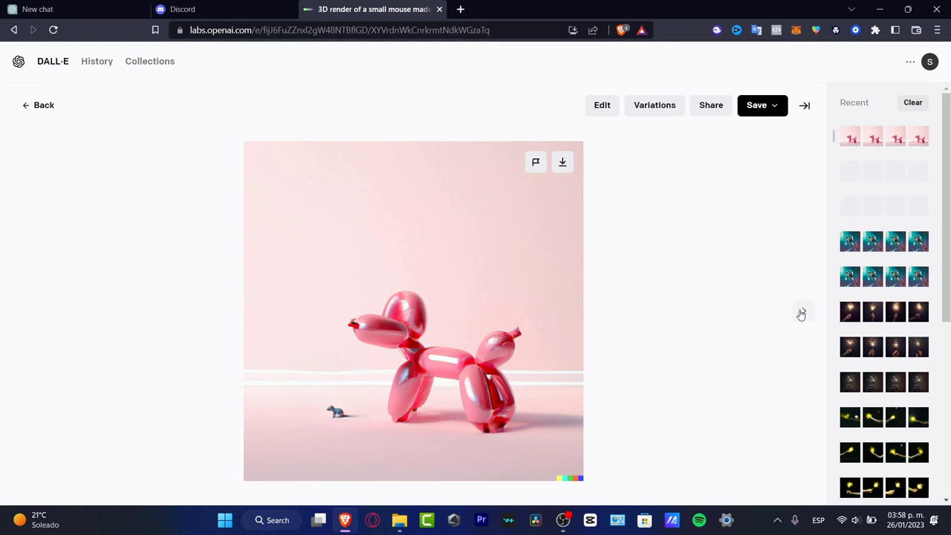
click(802, 314)
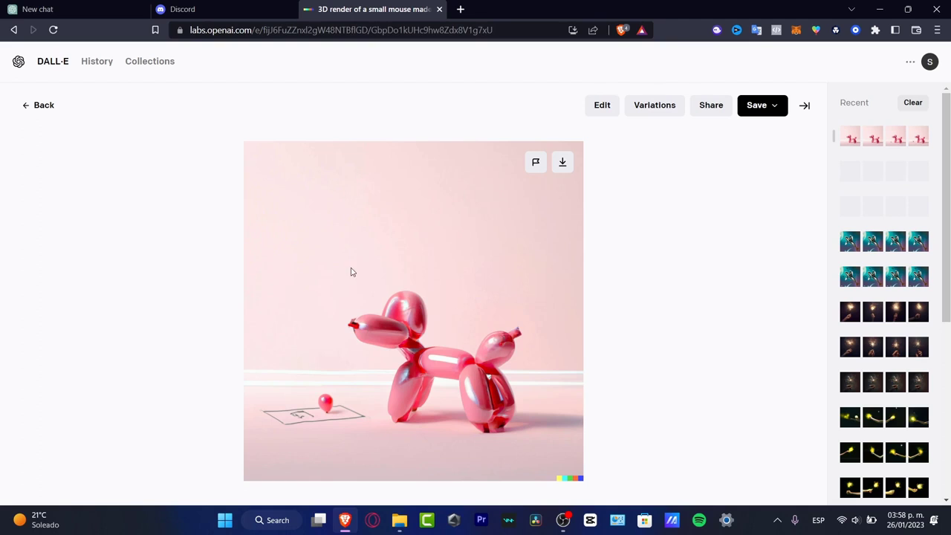
Check the collections page and browse the pink balloon dog images in the generation history
click(148, 66)
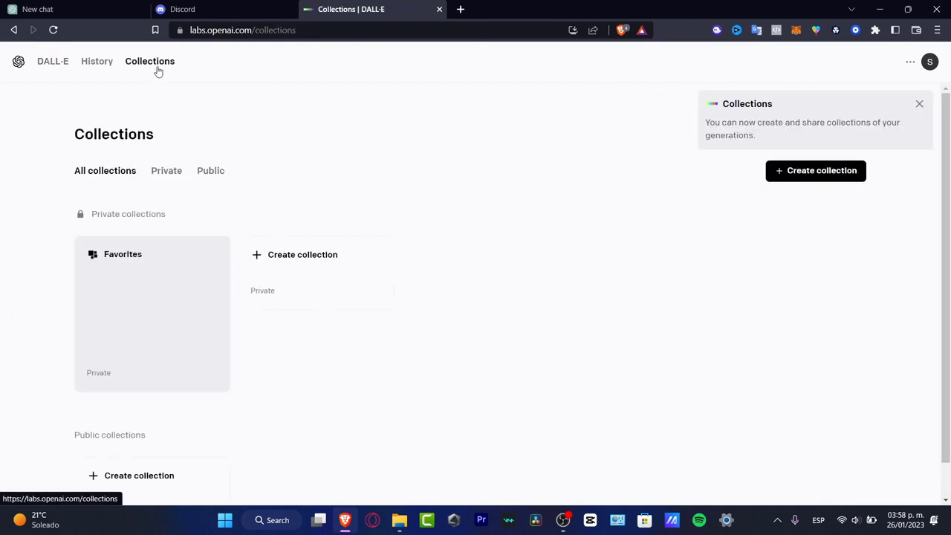
click(107, 66)
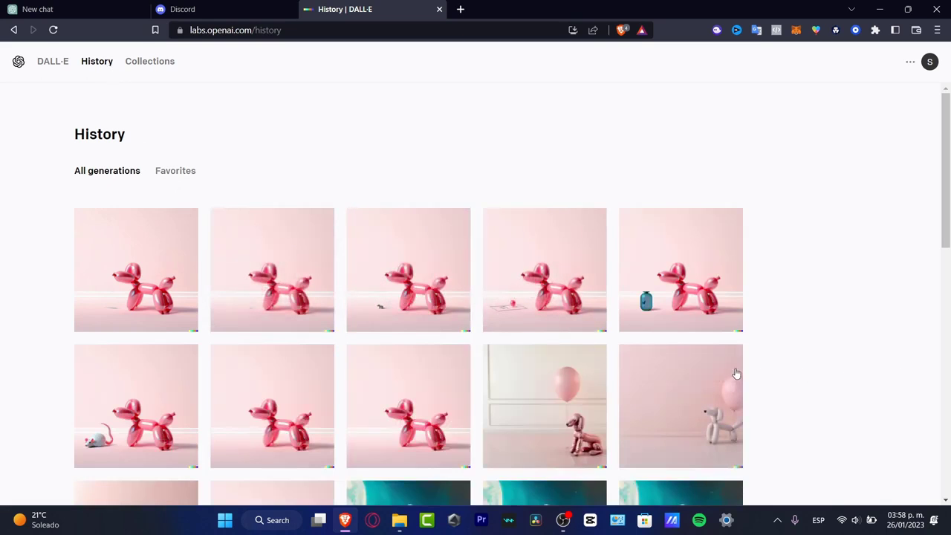
click(676, 395)
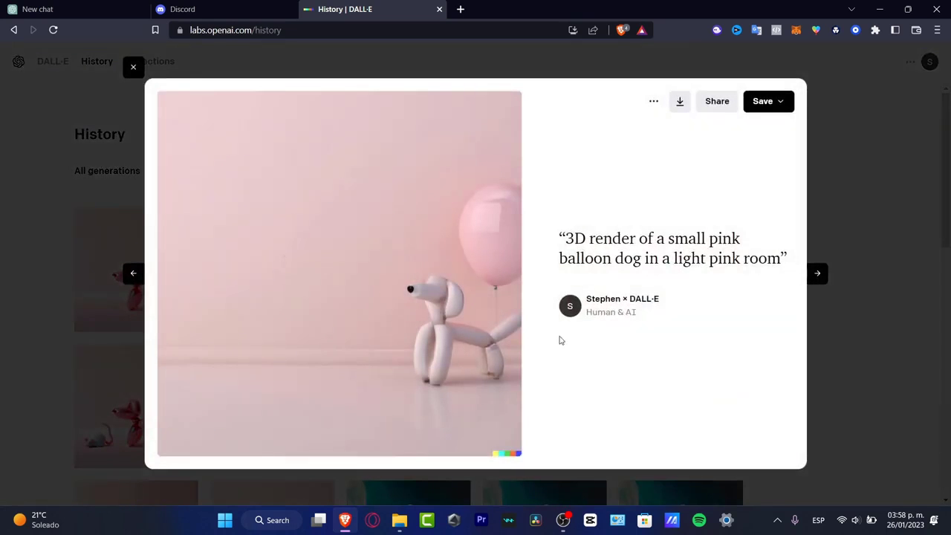
click(818, 275)
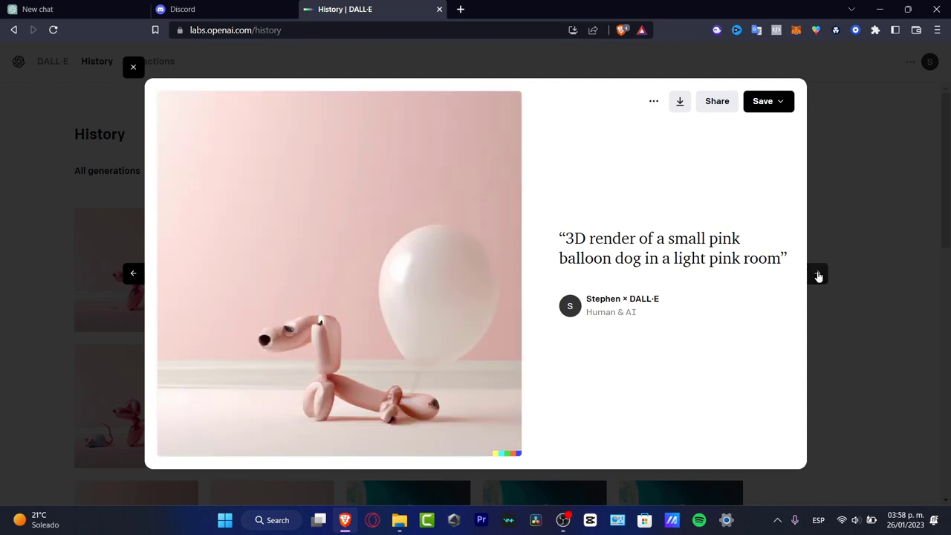
click(817, 275)
click(130, 275)
Edit the history image of the dog with the white balloon and add a 1024 x 1024 generation frame overlapping its left side
click(653, 101)
click(681, 143)
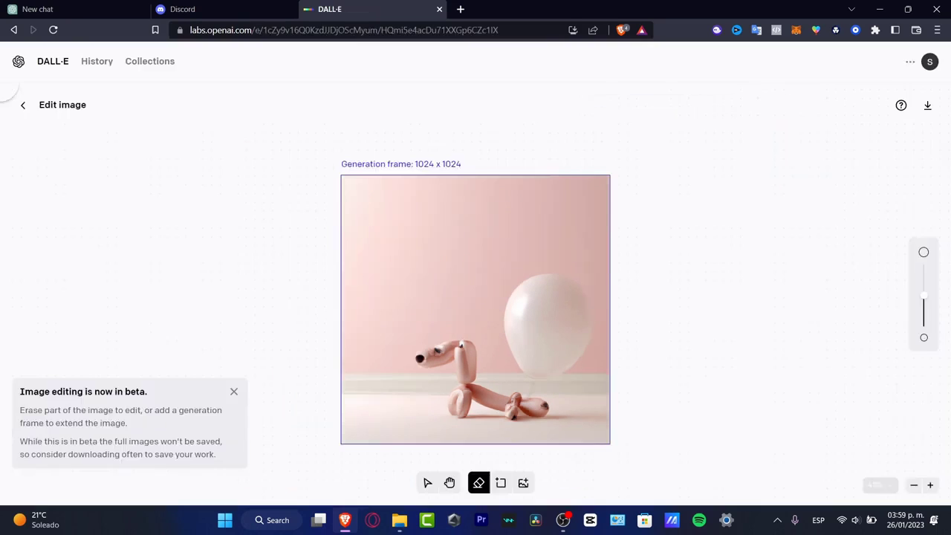
click(502, 483)
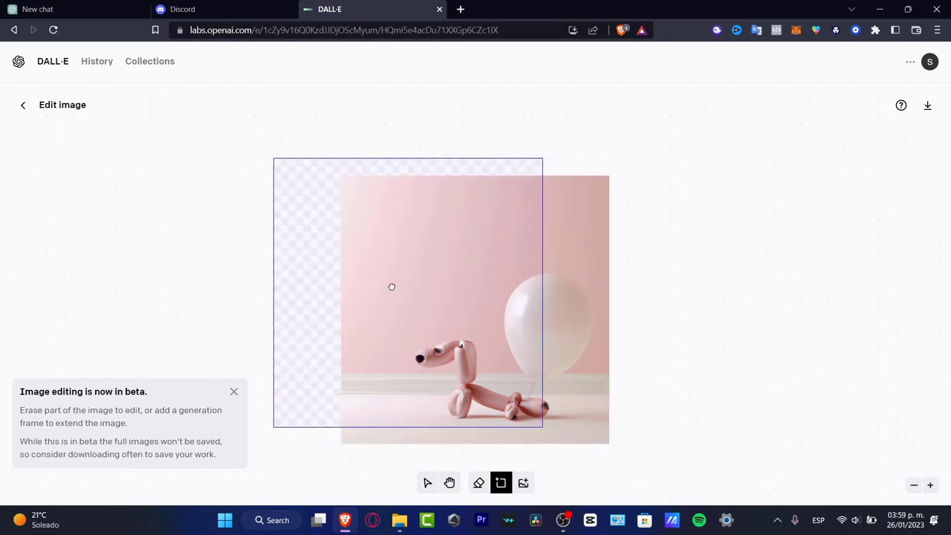
click(298, 300)
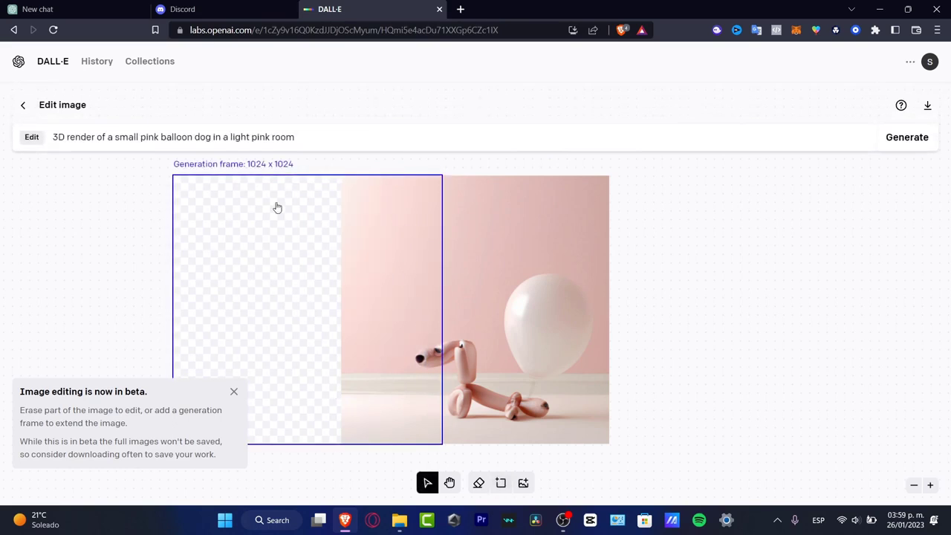
Change the edit prompt to "3D render of a transparent guitar in a light pink room" and generate the extension
click(234, 391)
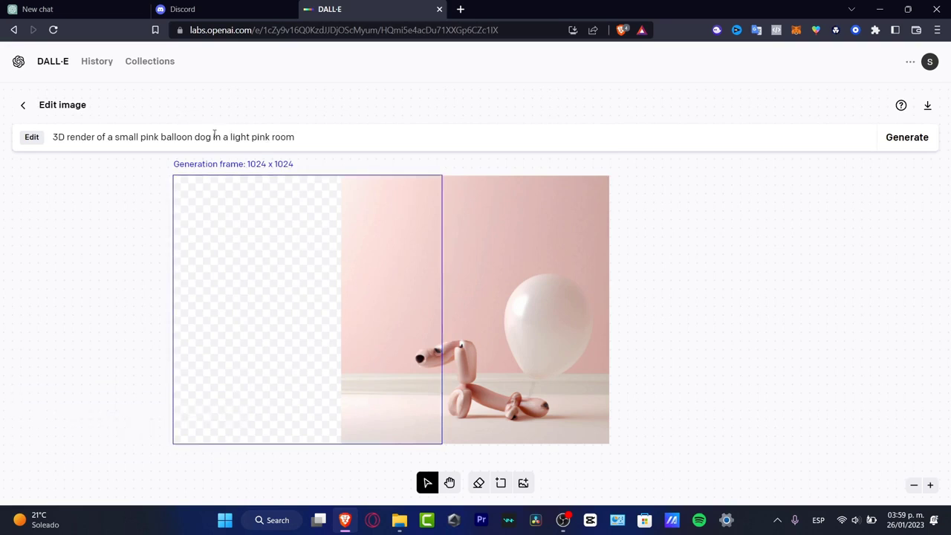
drag(212, 139, 112, 134)
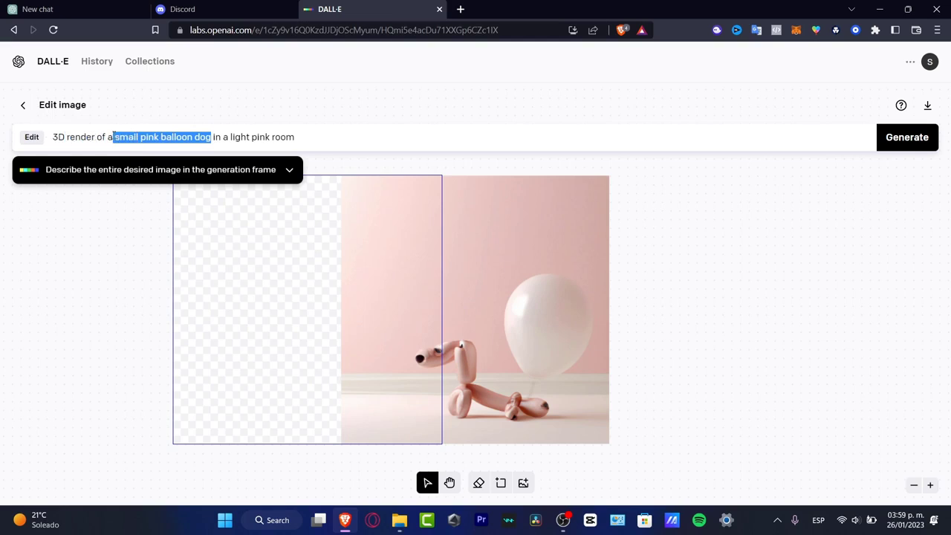
text(transparent)
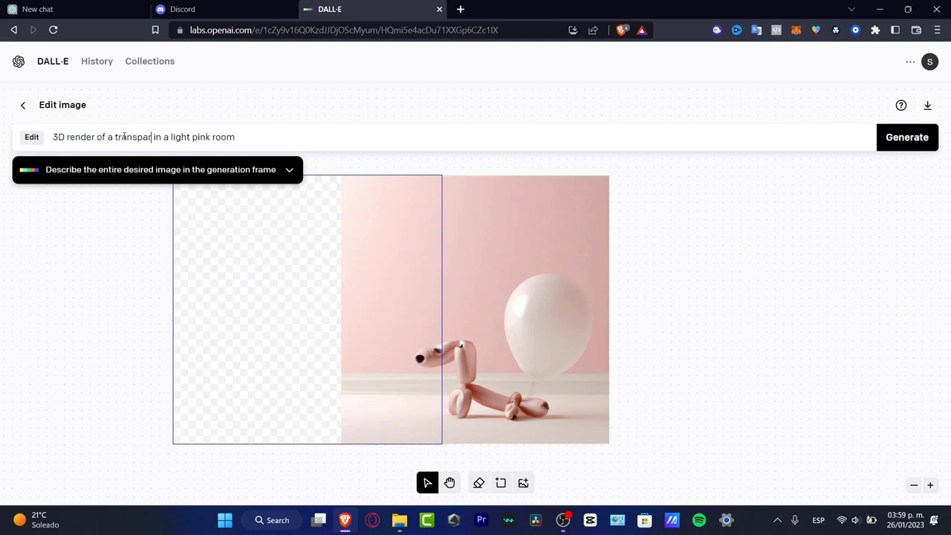
text( guitar)
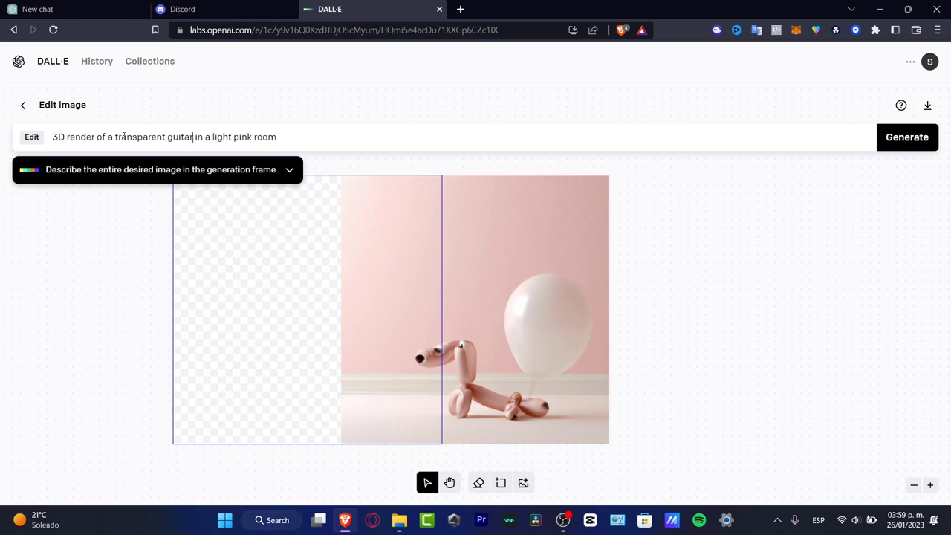
key(Return)
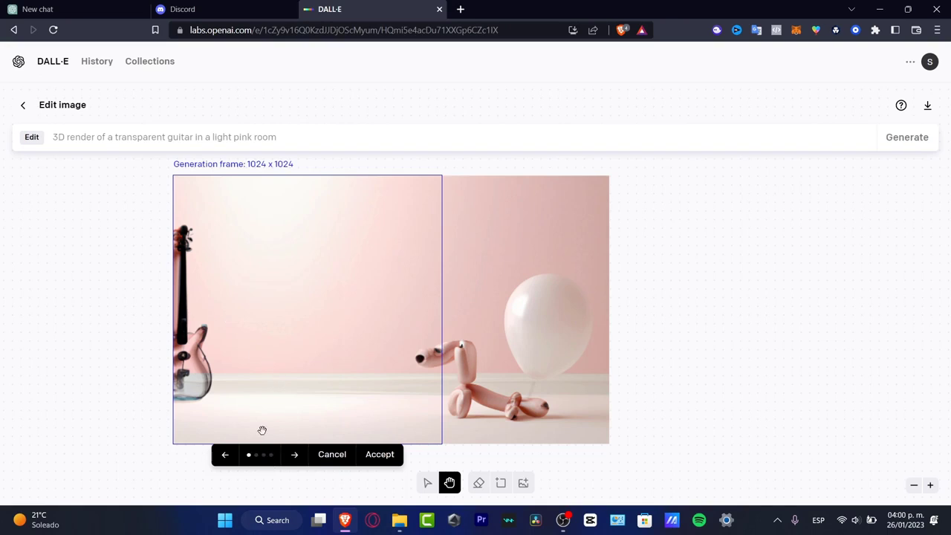
Compare the generated guitar extensions and accept the third one, with the pink guitar leaning on the wall
click(295, 455)
click(294, 456)
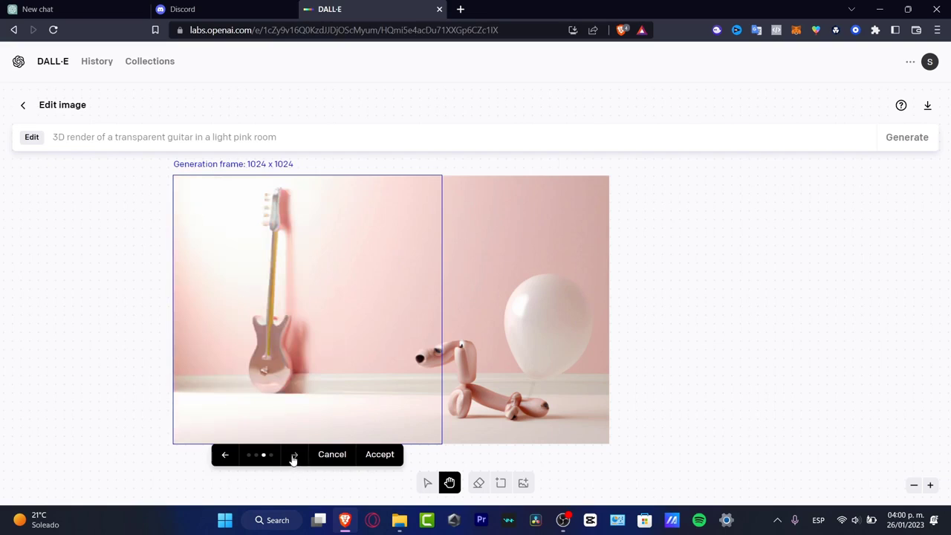
click(294, 456)
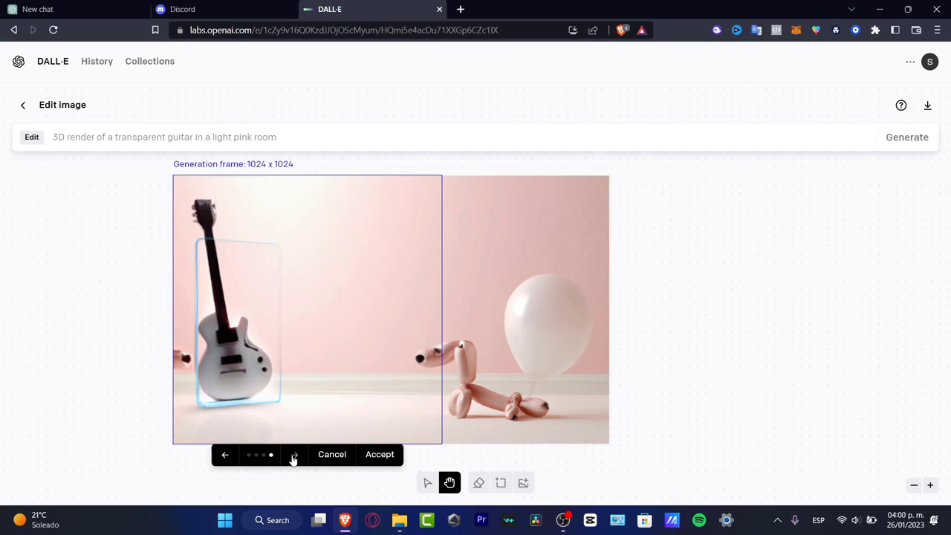
click(225, 456)
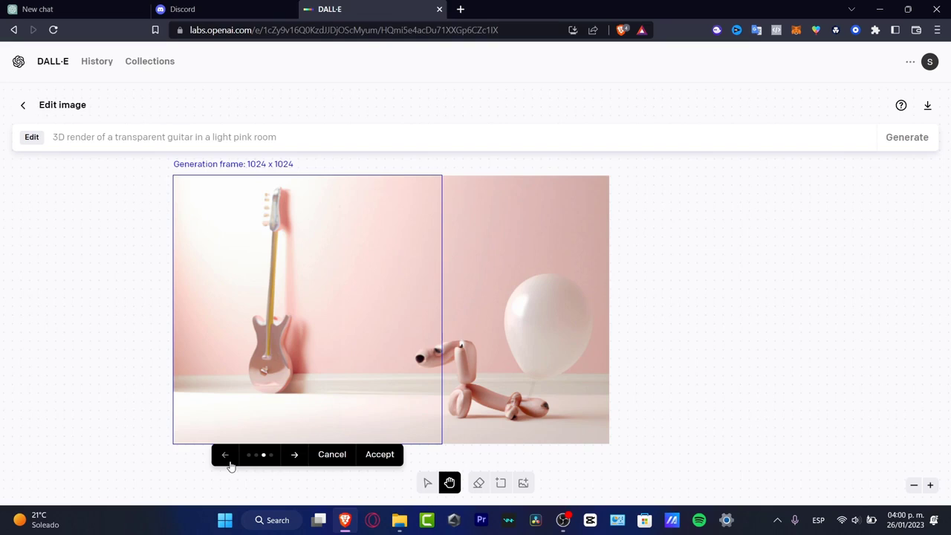
click(386, 456)
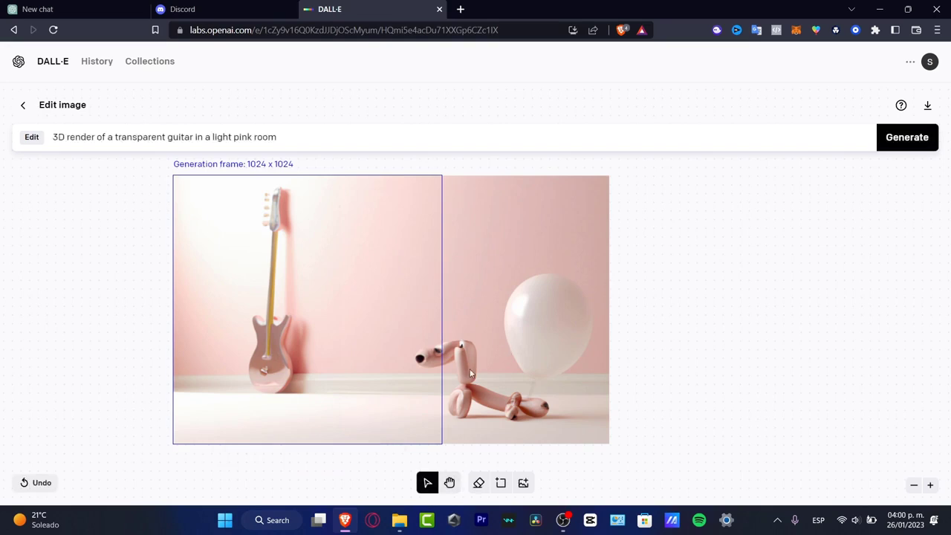
Move the generation frame over the upper part of the balloon dog image and download the extended image as a PNG to Downloads
drag(335, 287, 500, 219)
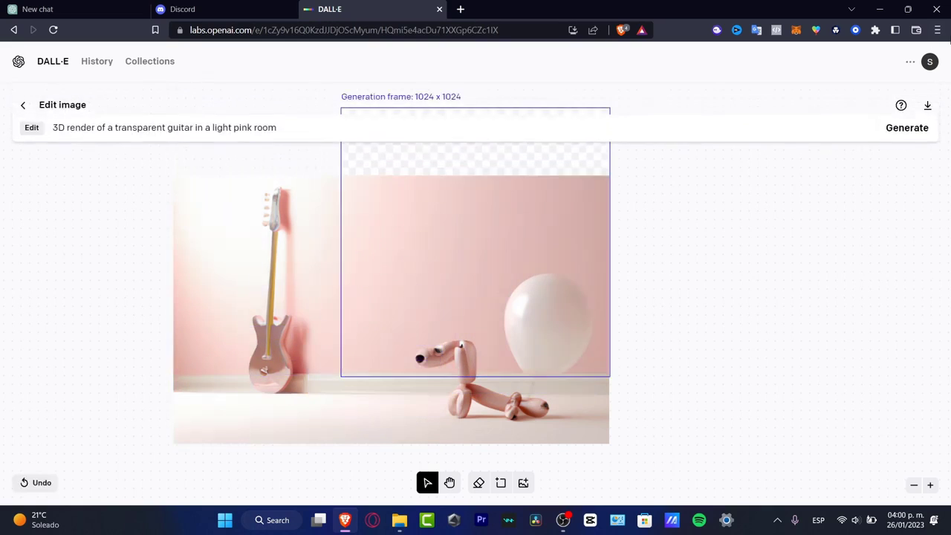
click(928, 106)
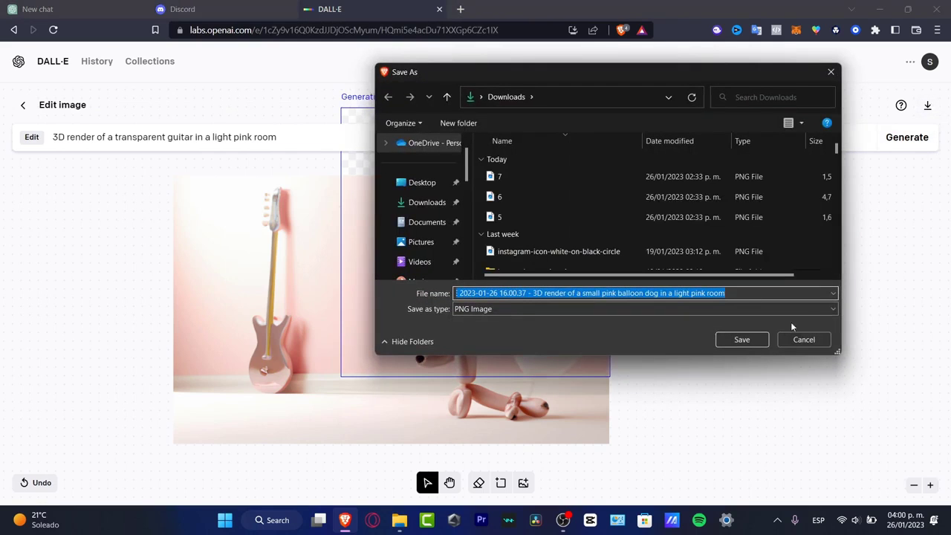
click(425, 205)
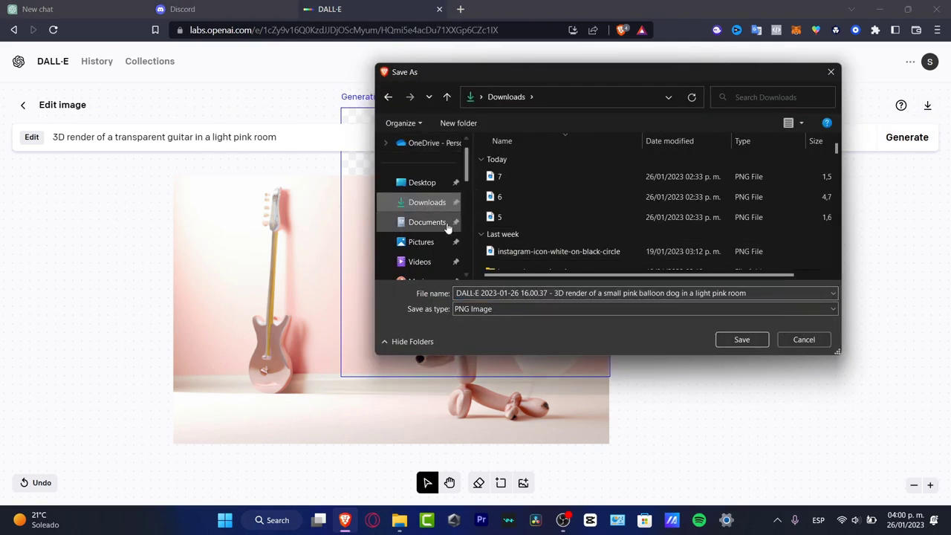
click(740, 340)
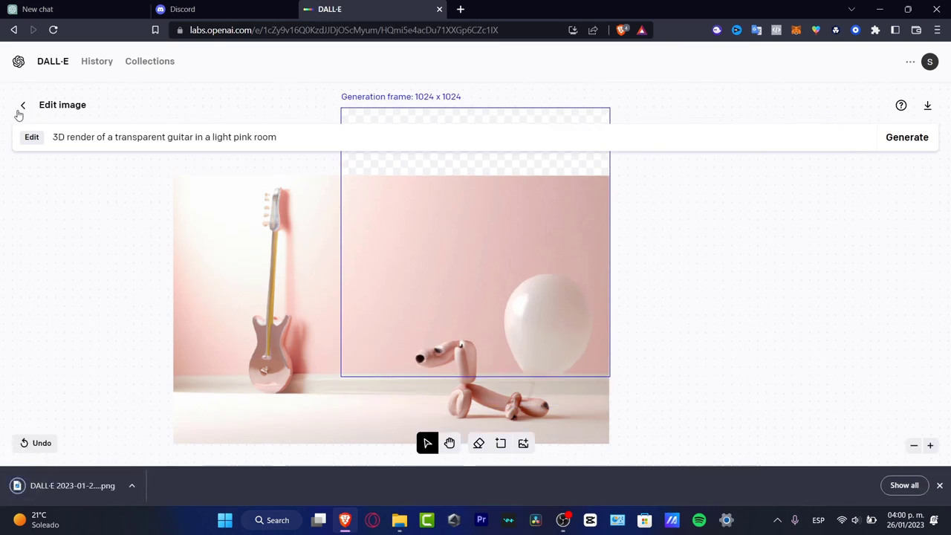
Leave the image editor and upload the just downloaded DALL·E PNG from the Downloads folder
click(21, 108)
click(21, 109)
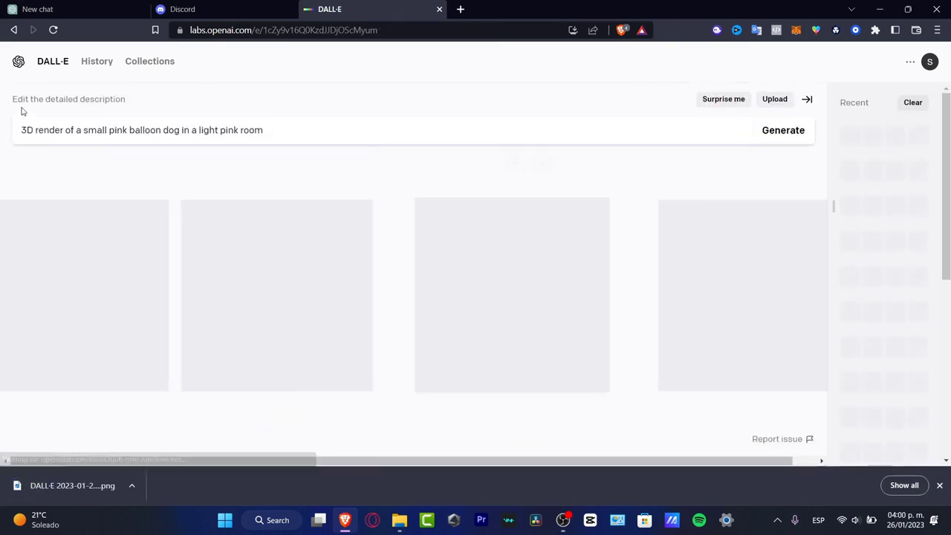
click(774, 103)
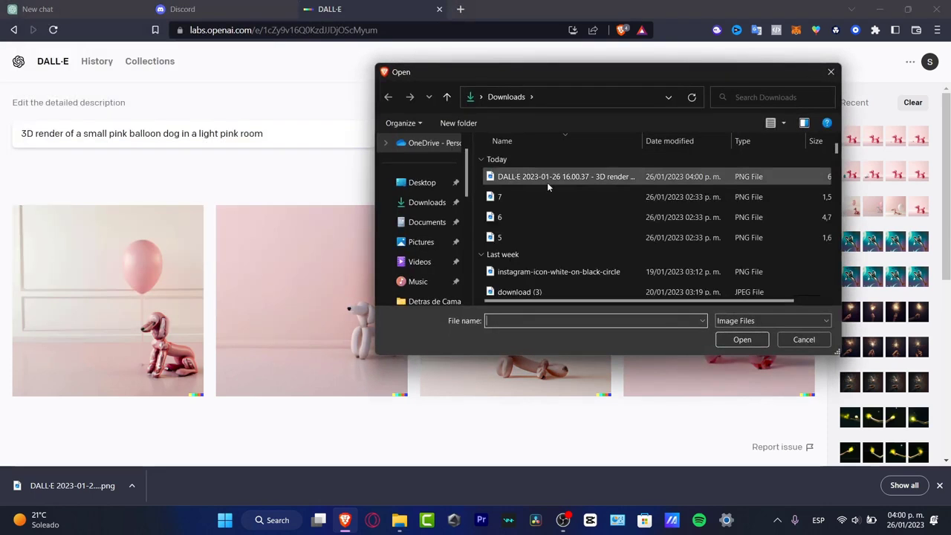
click(549, 181)
click(756, 338)
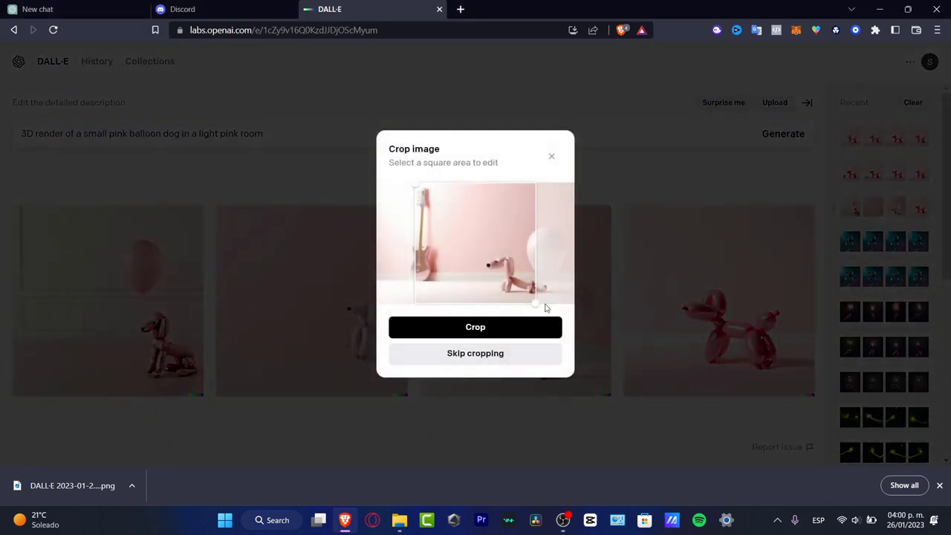
Crop the uploaded image to a square around the guitar, leaving out the balloon dog, and generate variations of it
drag(505, 287, 453, 287)
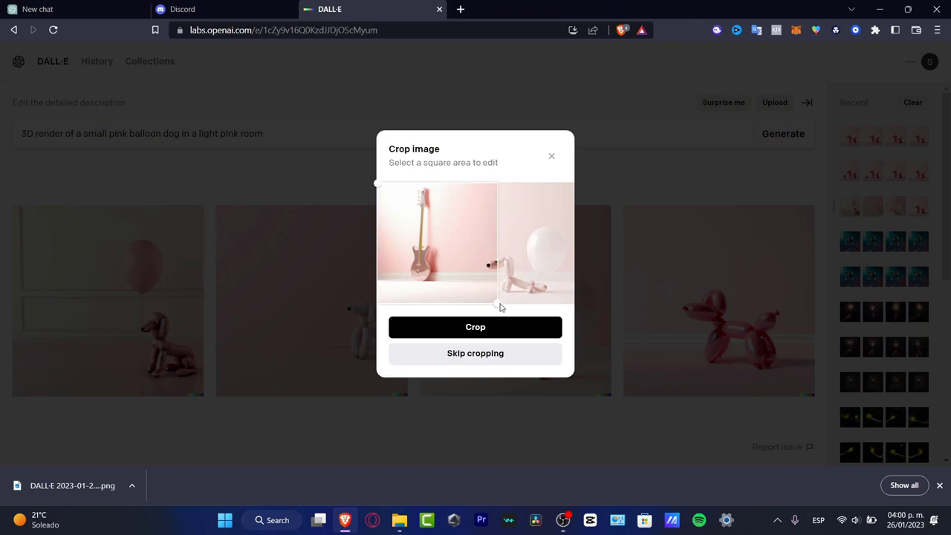
drag(500, 307, 478, 295)
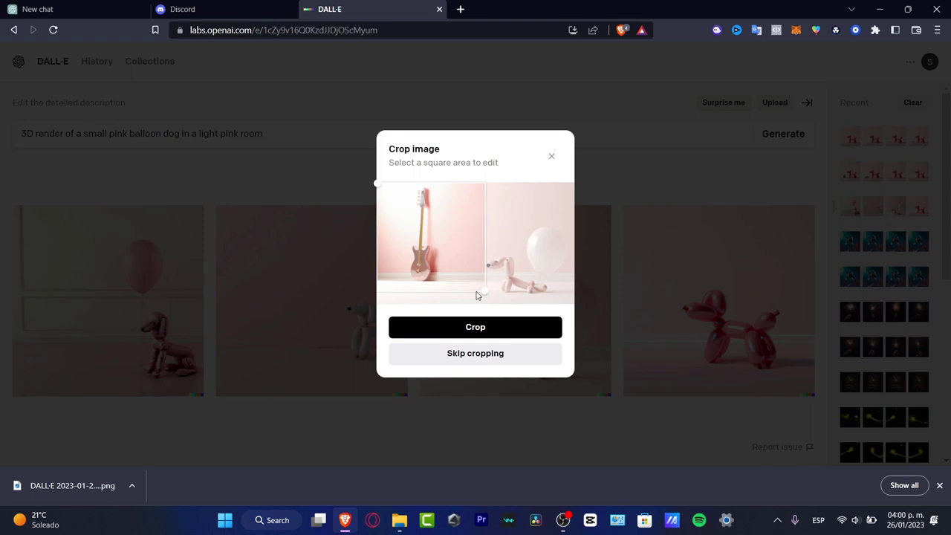
click(503, 335)
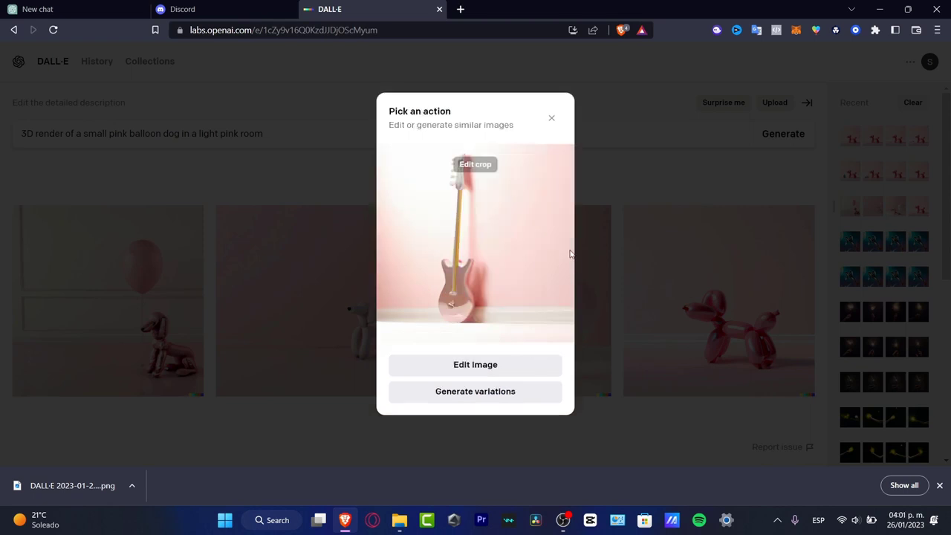
click(486, 395)
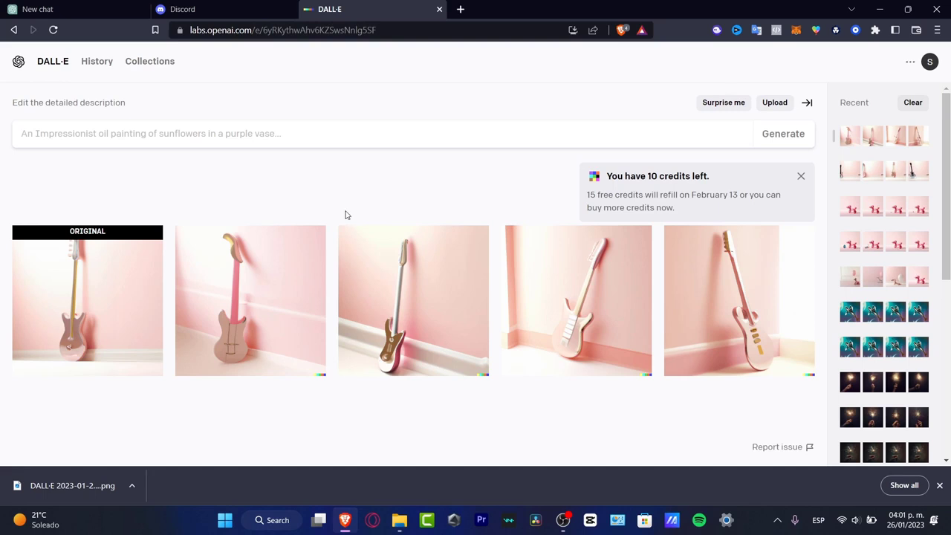
Look through the original and the guitar variations at full size and generate new variations of the last one
click(121, 314)
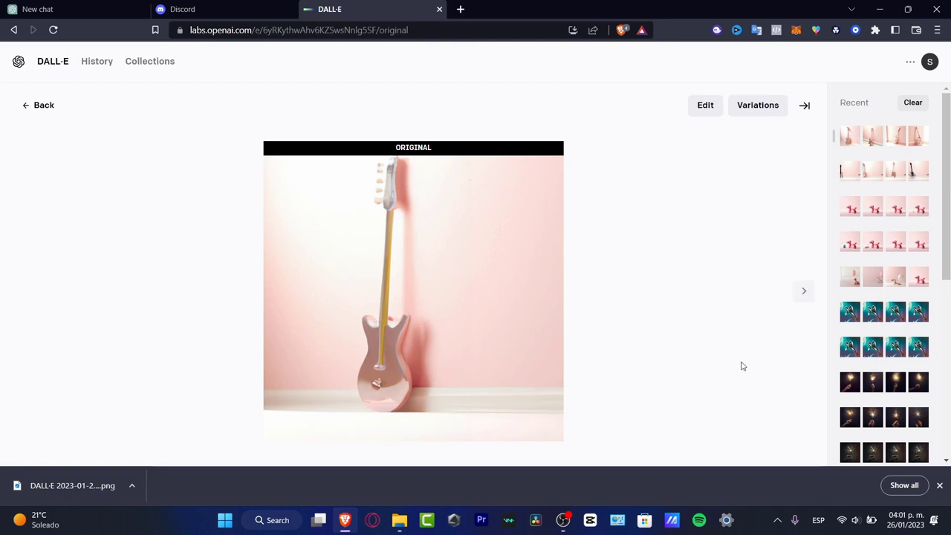
click(795, 296)
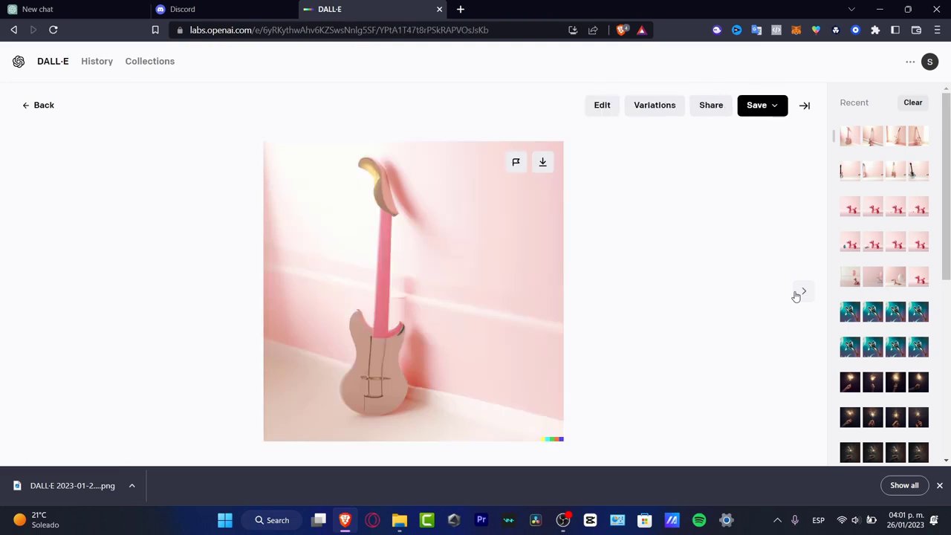
click(795, 295)
click(796, 295)
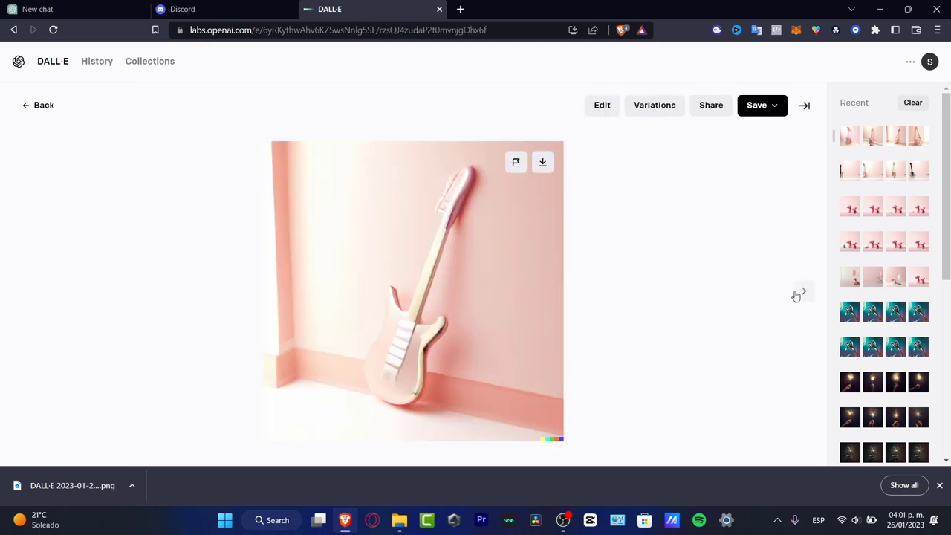
click(795, 296)
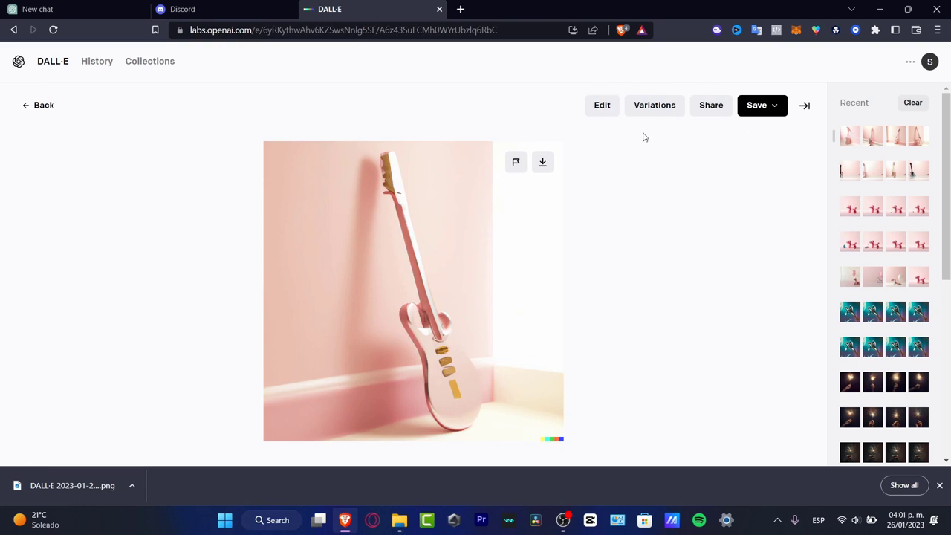
click(668, 110)
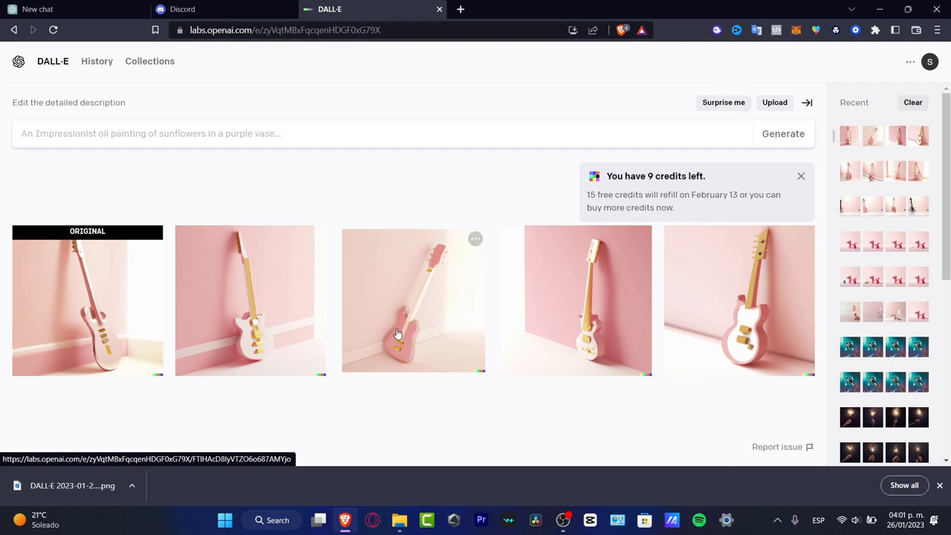
View the second set of guitar variations at full size up to the last one and return to the overview
click(81, 301)
click(806, 298)
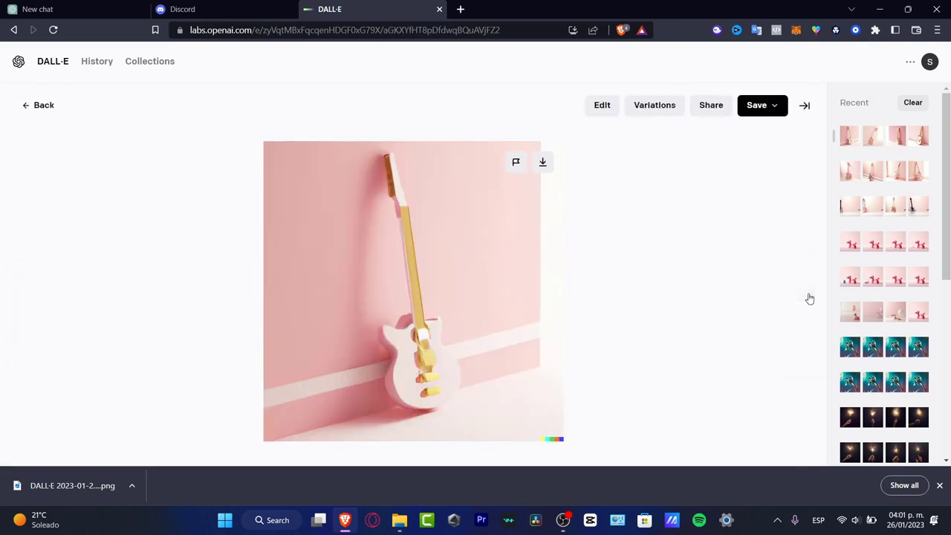
click(806, 297)
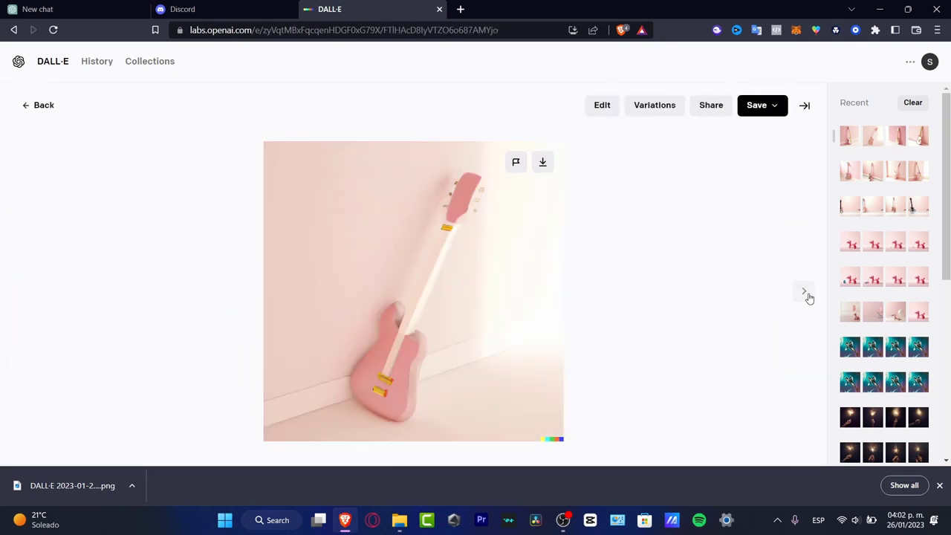
click(807, 297)
click(807, 296)
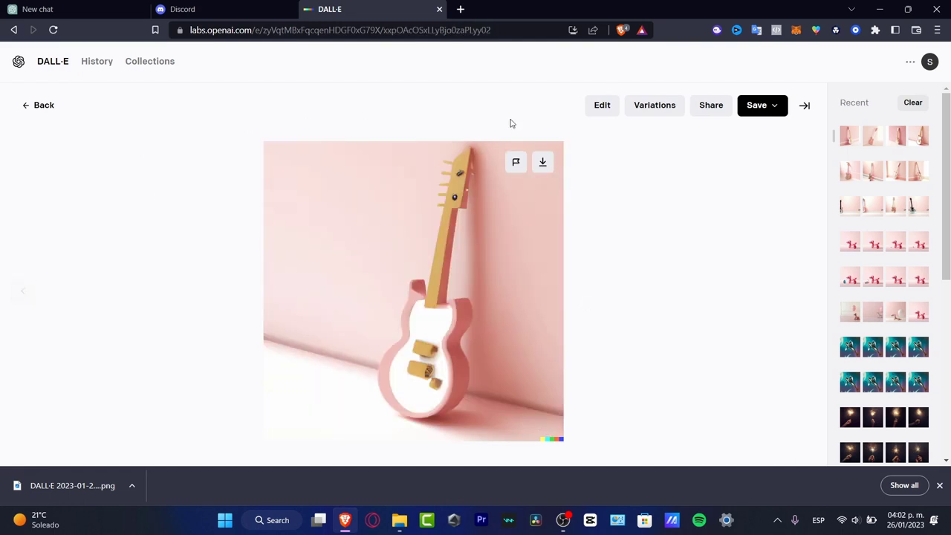
click(38, 104)
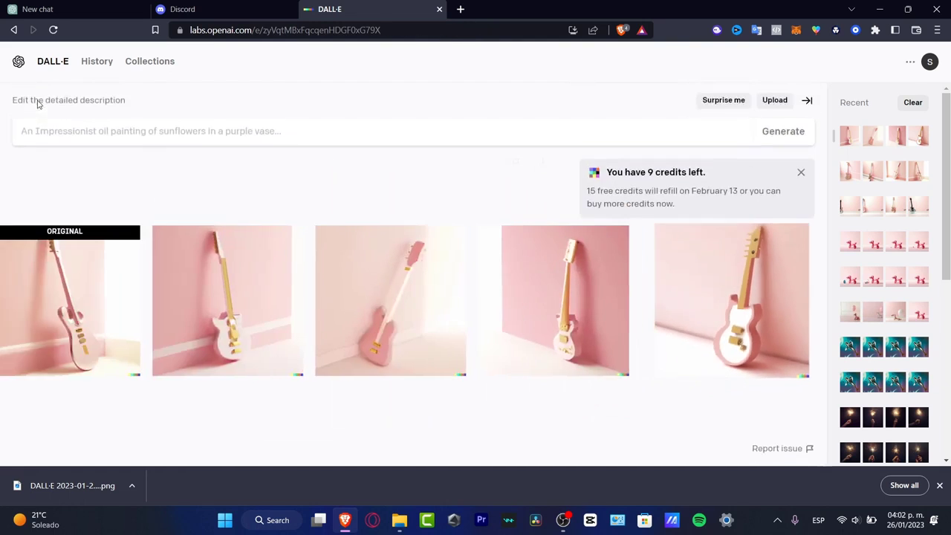